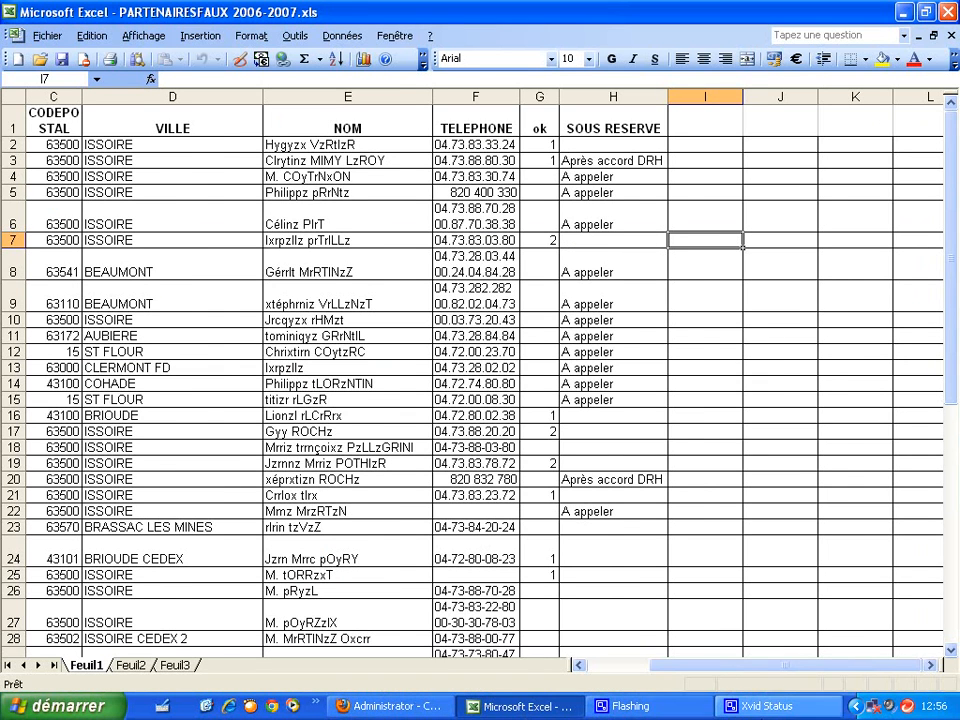
- Start saving a copy of the partner workbook on the desktop in the CSV (séparateur: point-virgule) format
drag(776, 668, 670, 676)
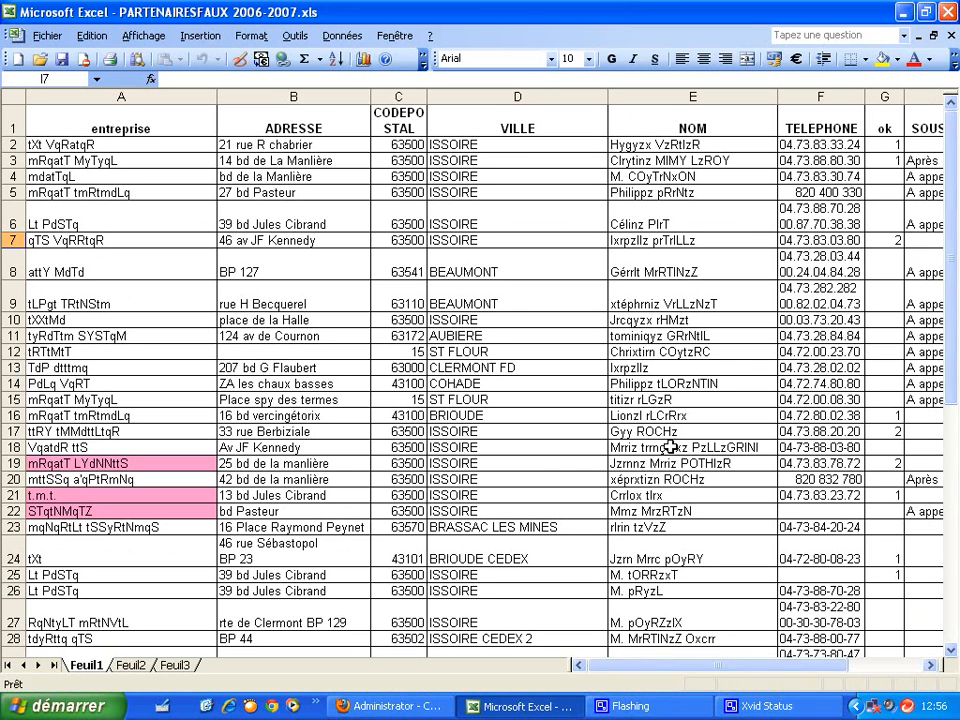
click(45, 35)
click(82, 143)
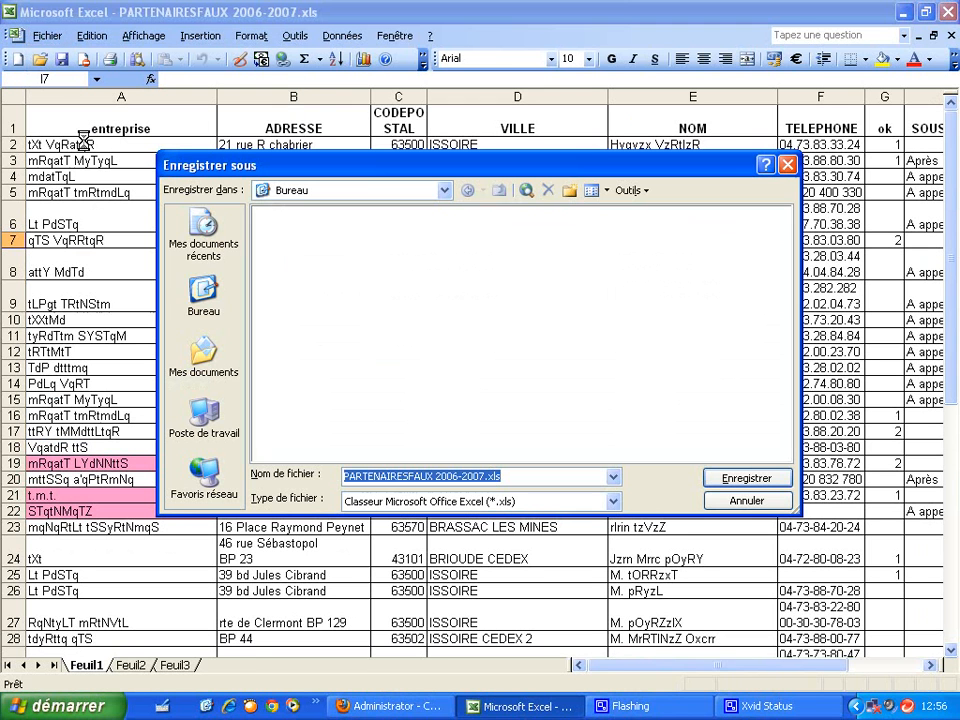
click(615, 503)
click(614, 577)
click(614, 577)
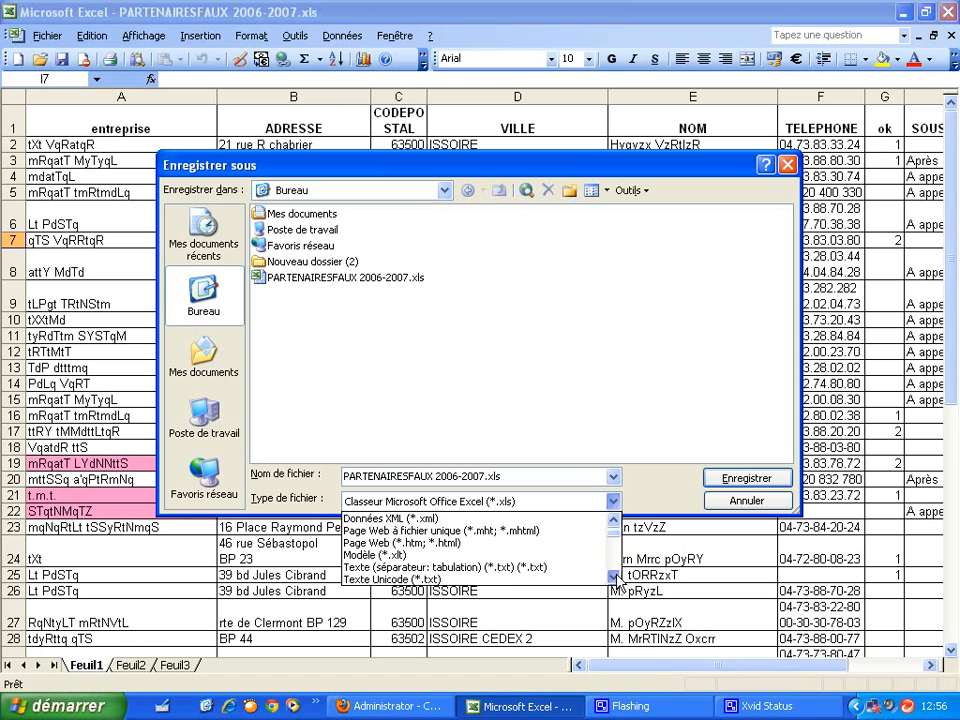
click(614, 577)
click(614, 577)
click(614, 577)
click(614, 577)
click(614, 577)
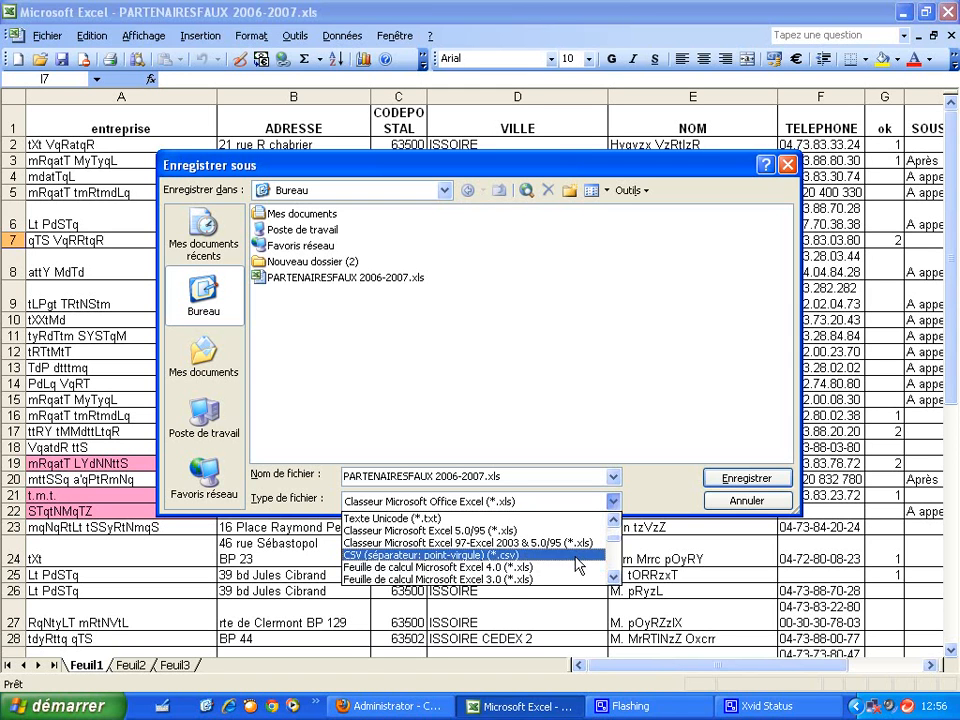
click(574, 556)
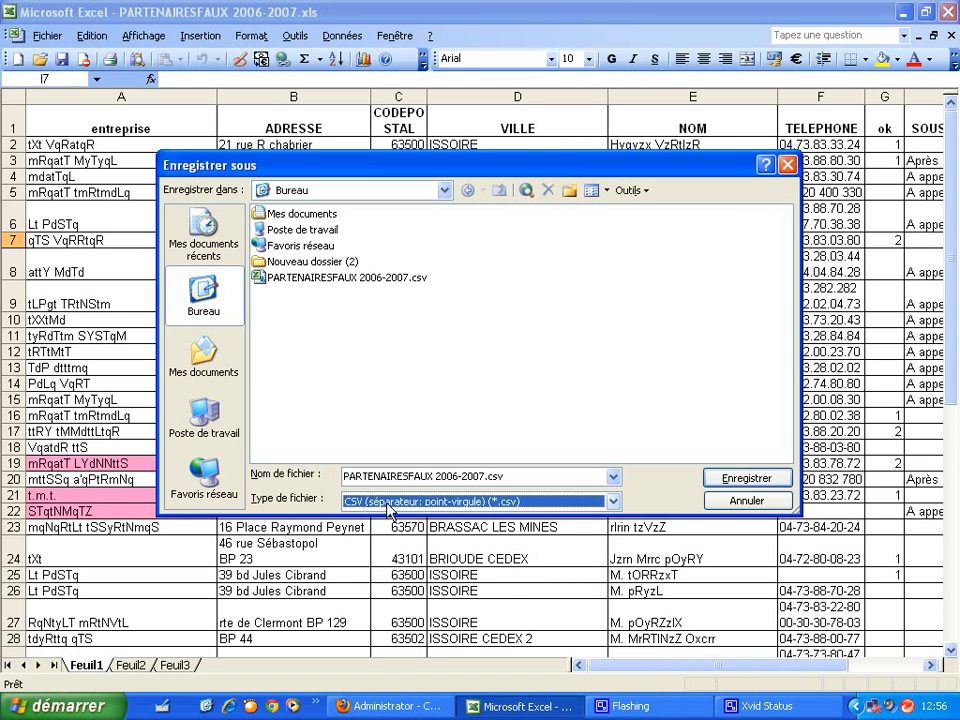
- Save the active sheet over the existing PARTENAIRESFAUX 2006-2007.csv, then close the workbook without saving it again
click(747, 481)
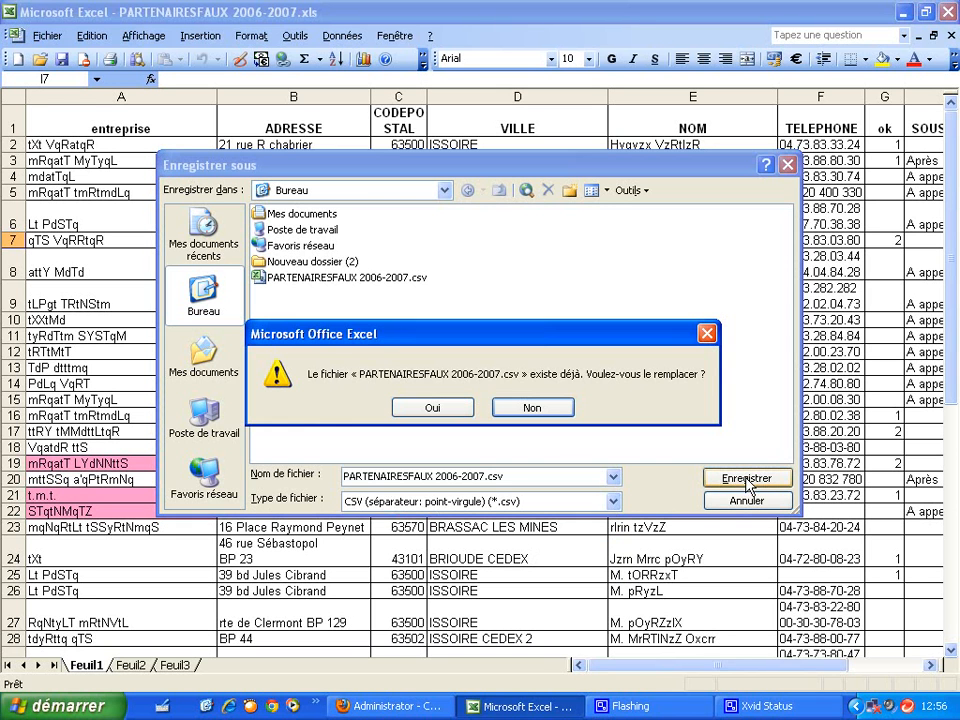
click(459, 413)
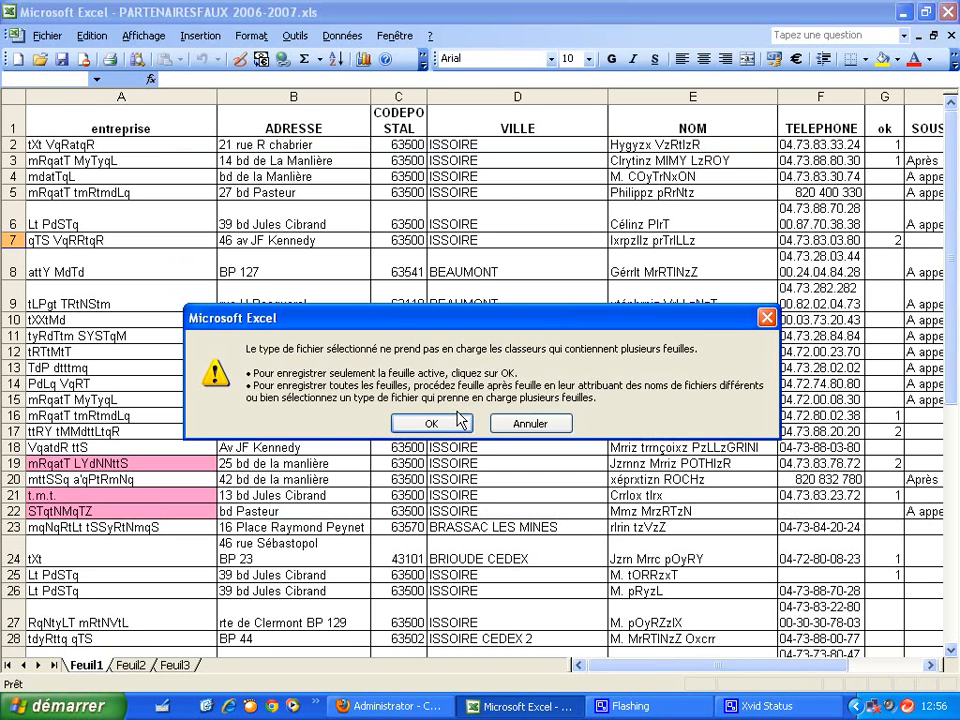
click(425, 420)
click(451, 430)
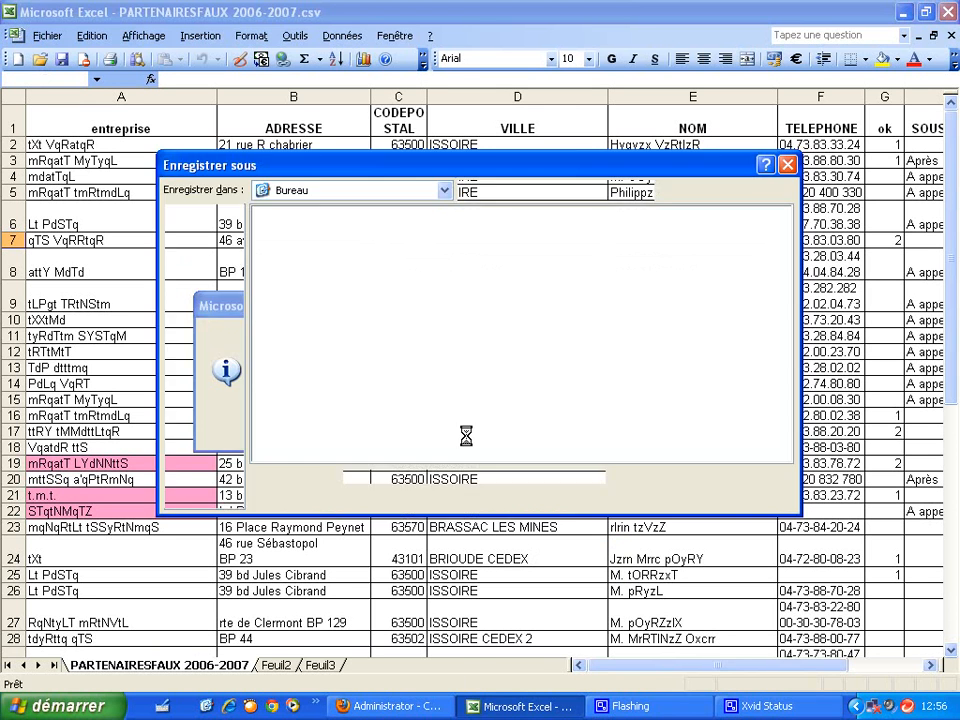
click(747, 501)
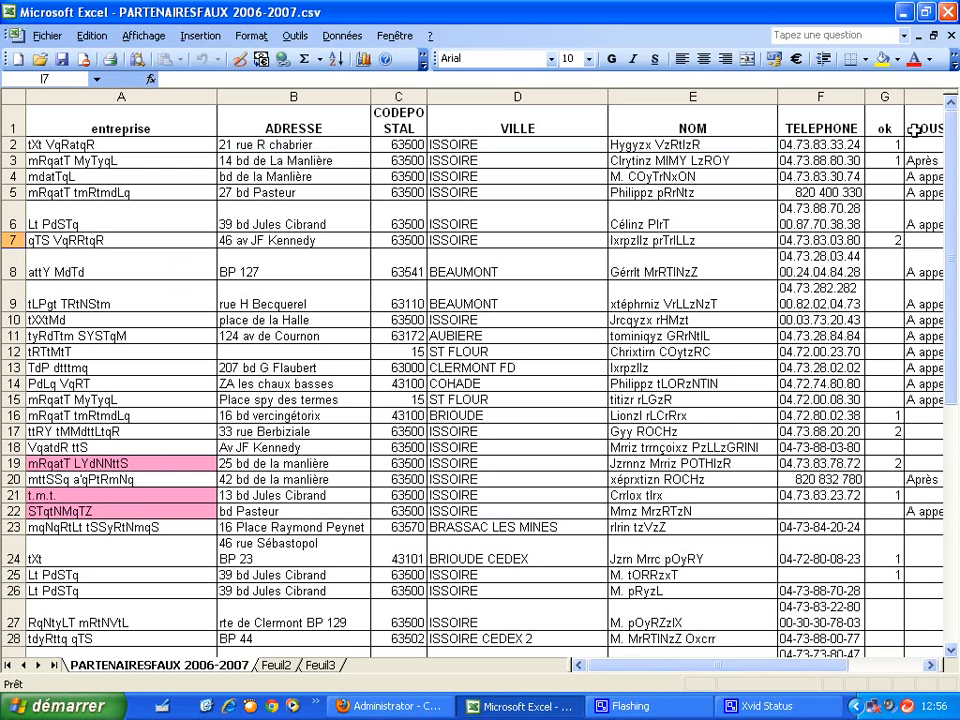
click(949, 14)
click(505, 411)
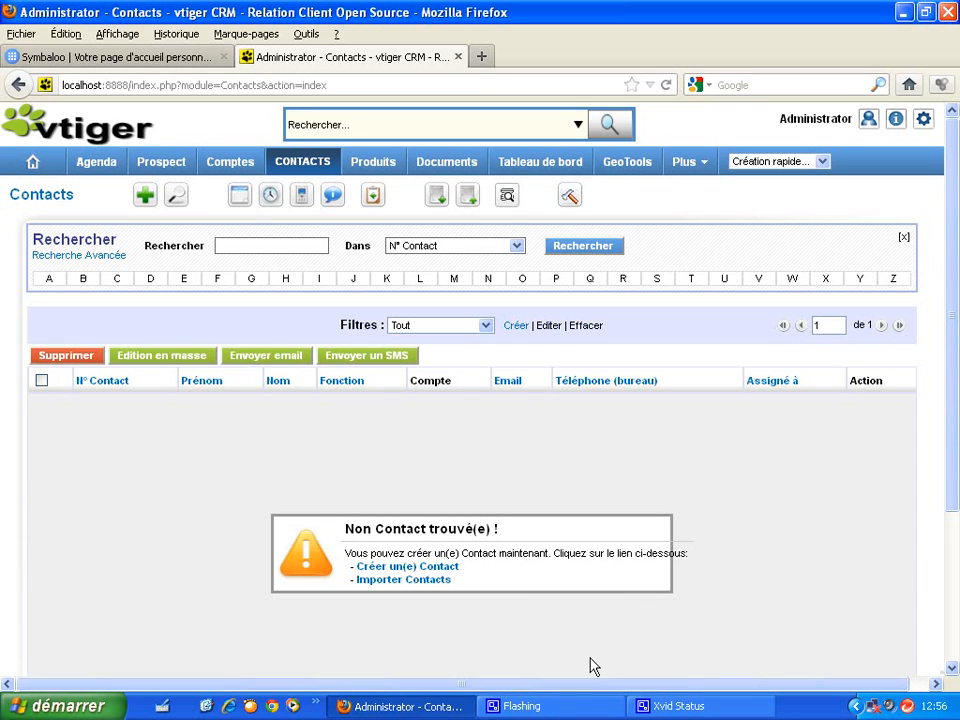
- Open PARTENAIRESFAUX 2006-2007.csv from the desktop
click(205, 706)
click(509, 239)
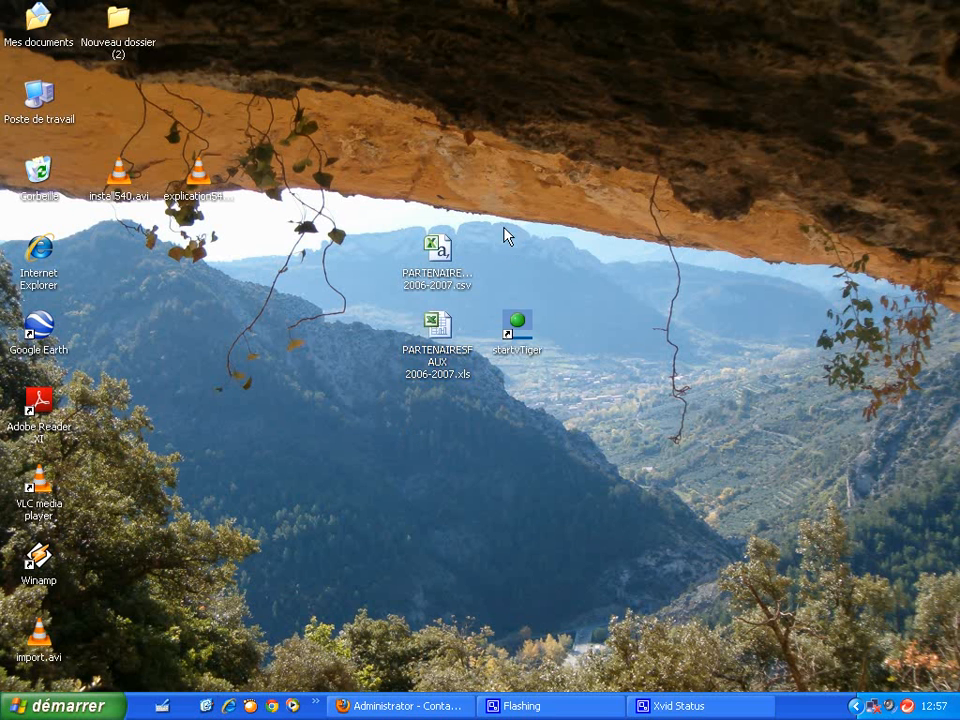
click(440, 281)
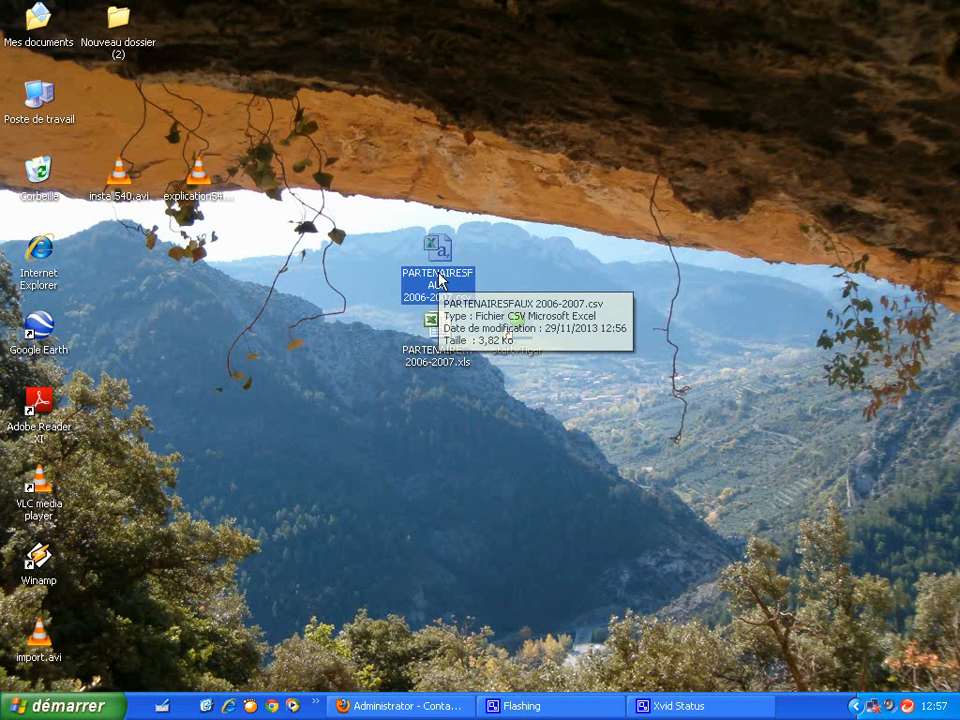
double_click(440, 281)
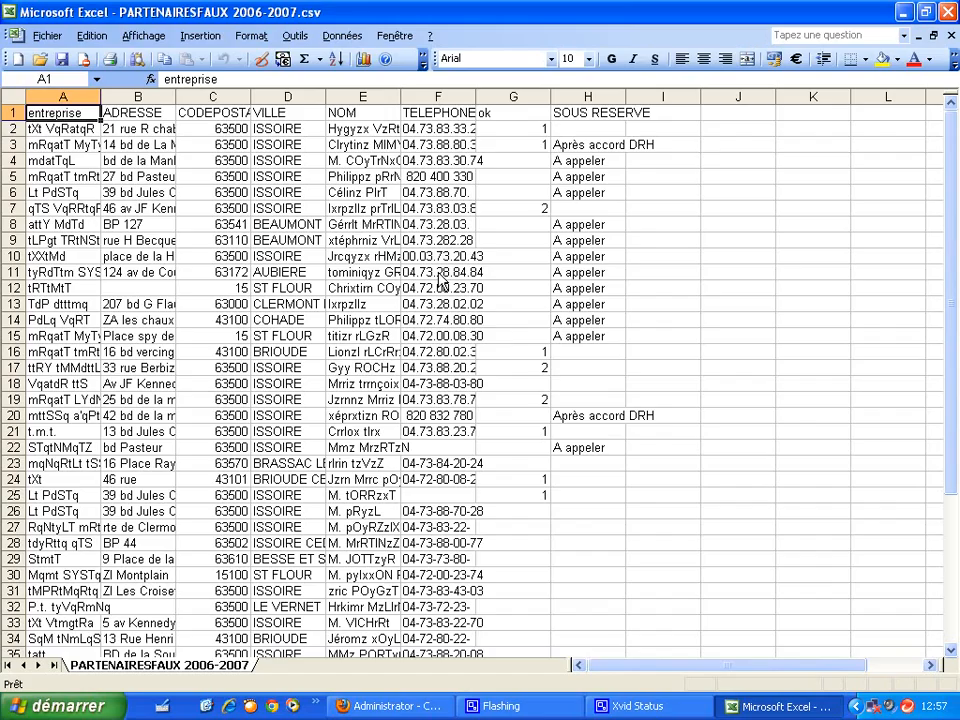
- Widen columns A to E, from entreprise through NOM, to make their contents easier to read
drag(105, 100, 131, 100)
drag(207, 100, 231, 100)
drag(307, 103, 355, 103)
drag(428, 103, 487, 117)
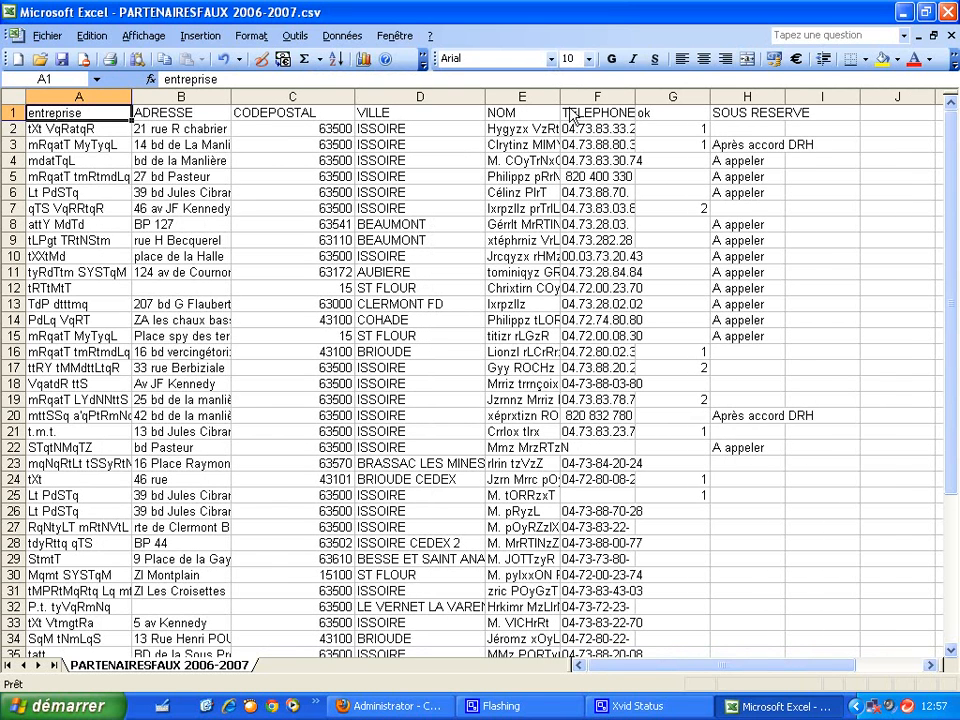
drag(562, 106, 599, 109)
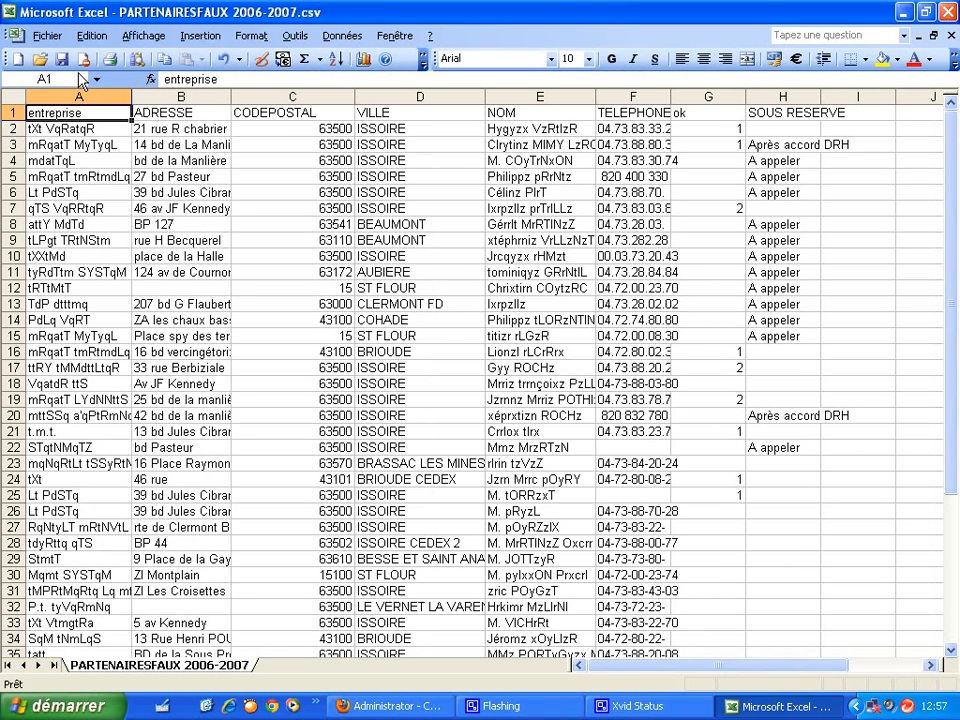
- Replace every "é" with "e" throughout the sheet
click(47, 37)
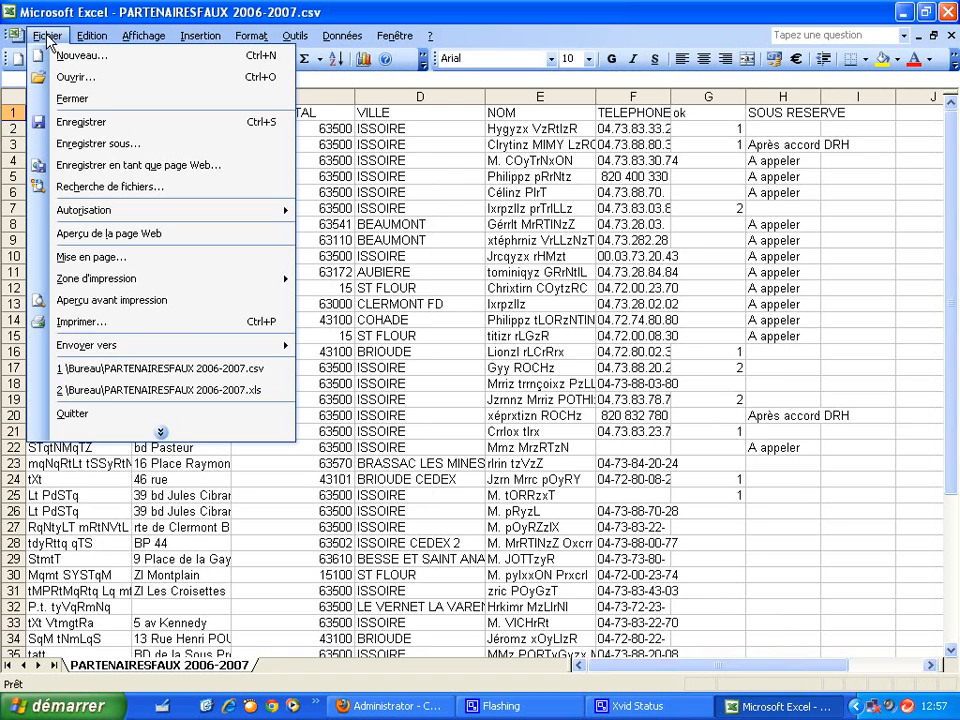
mouse_move(88, 36)
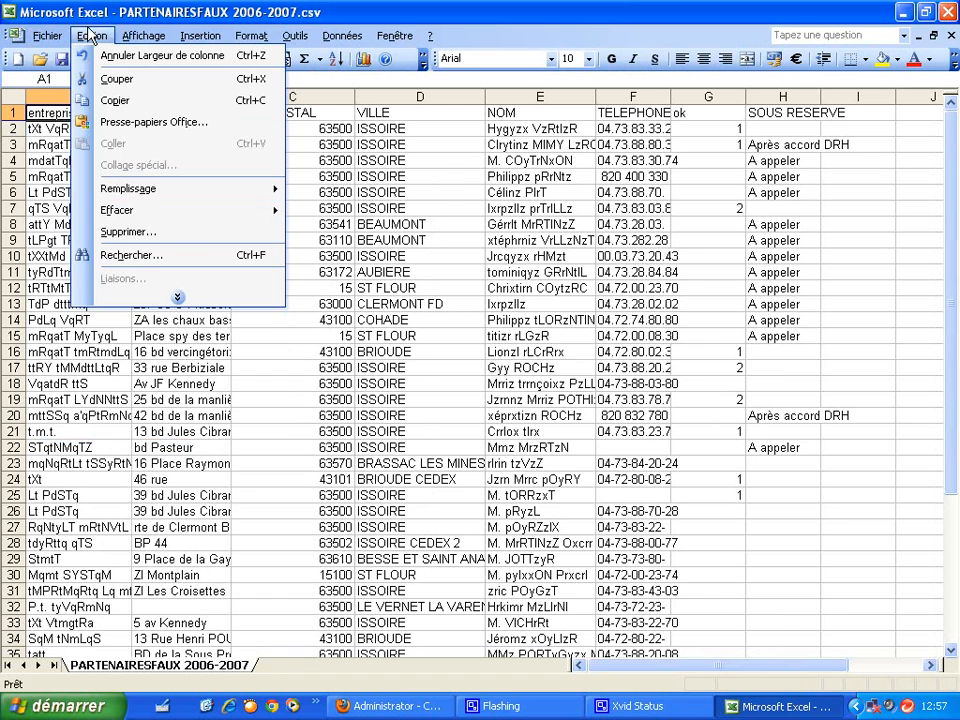
click(130, 256)
click(352, 302)
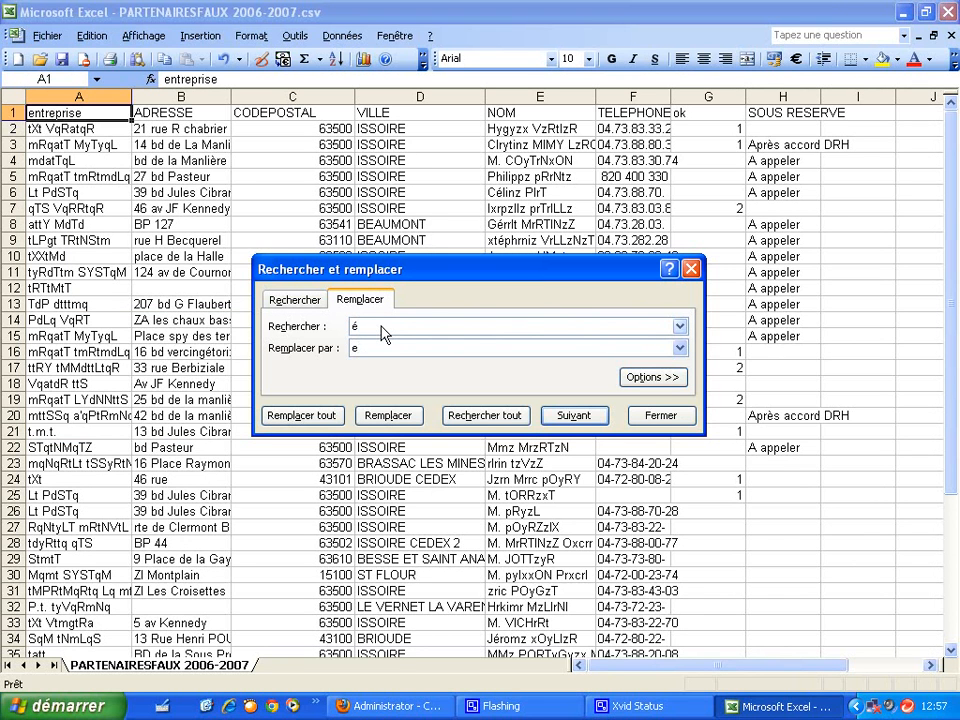
click(335, 420)
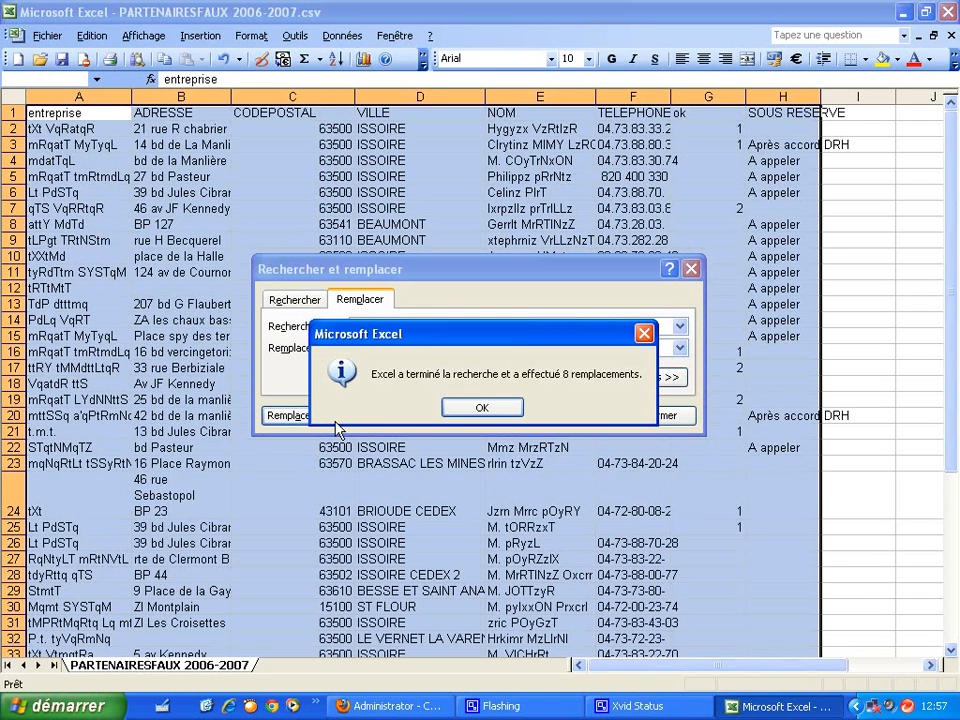
click(484, 409)
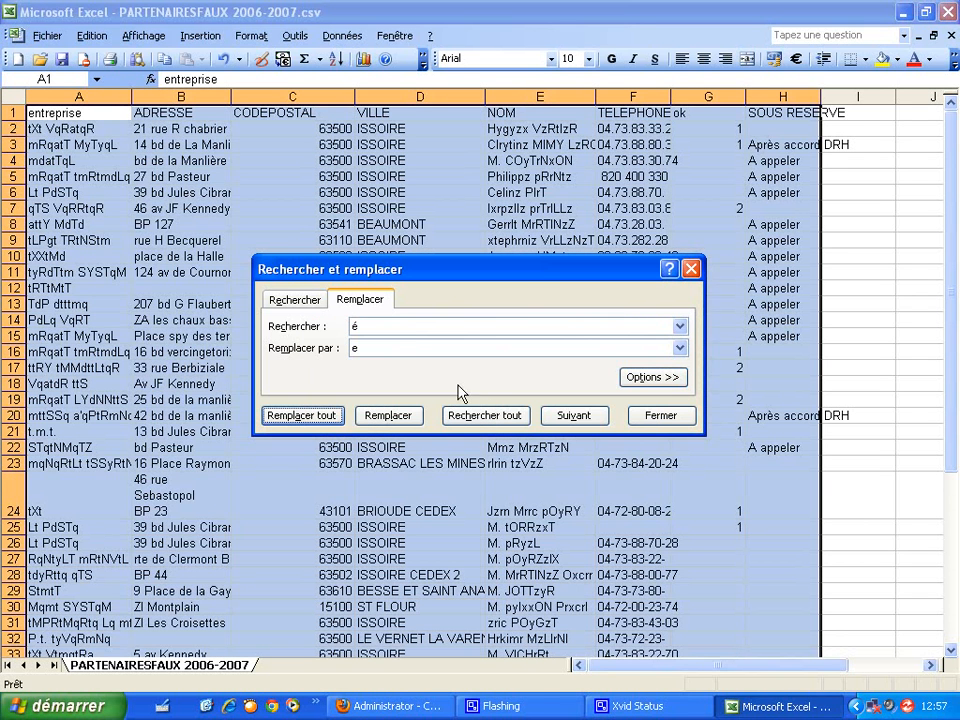
- Replace every "è" with "e" throughout the sheet and close the find-and-replace dialog
click(407, 333)
key(BackSpace)
text(è)
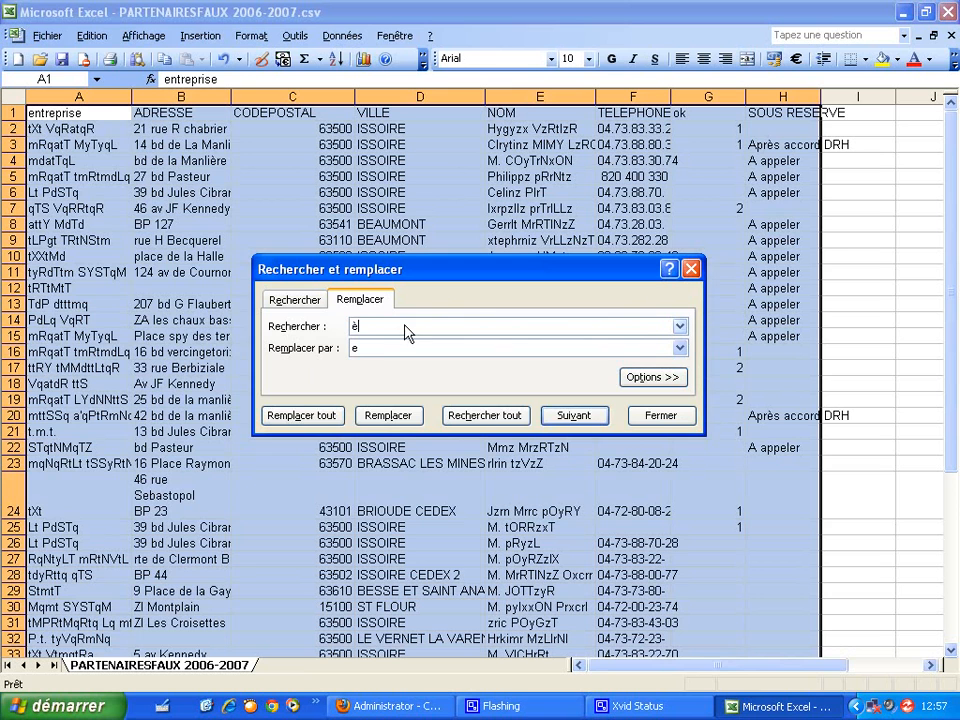
click(320, 420)
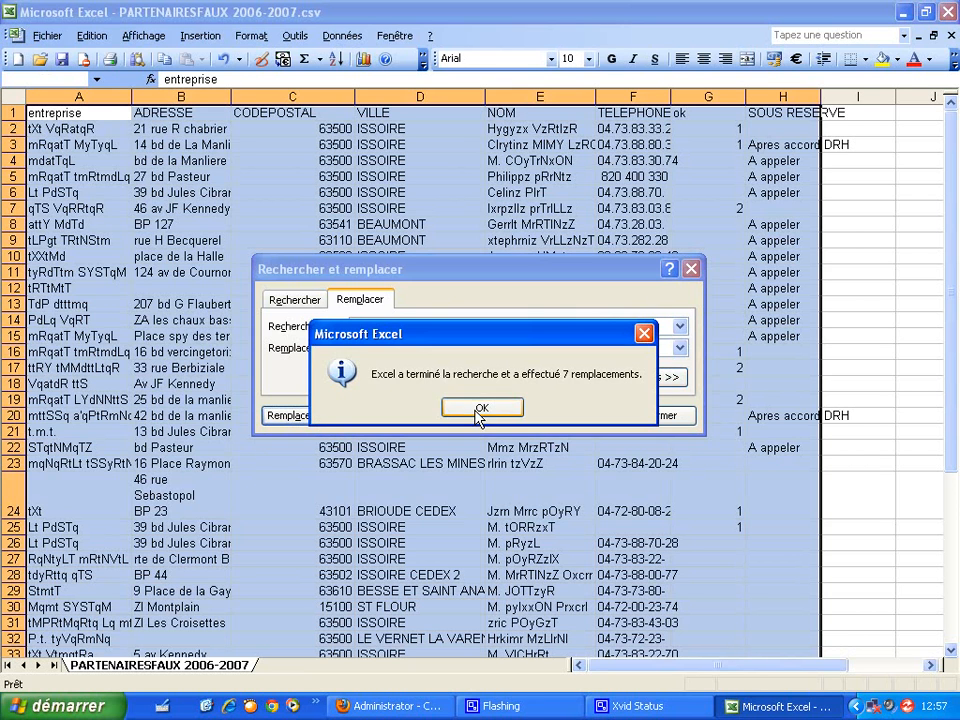
click(424, 404)
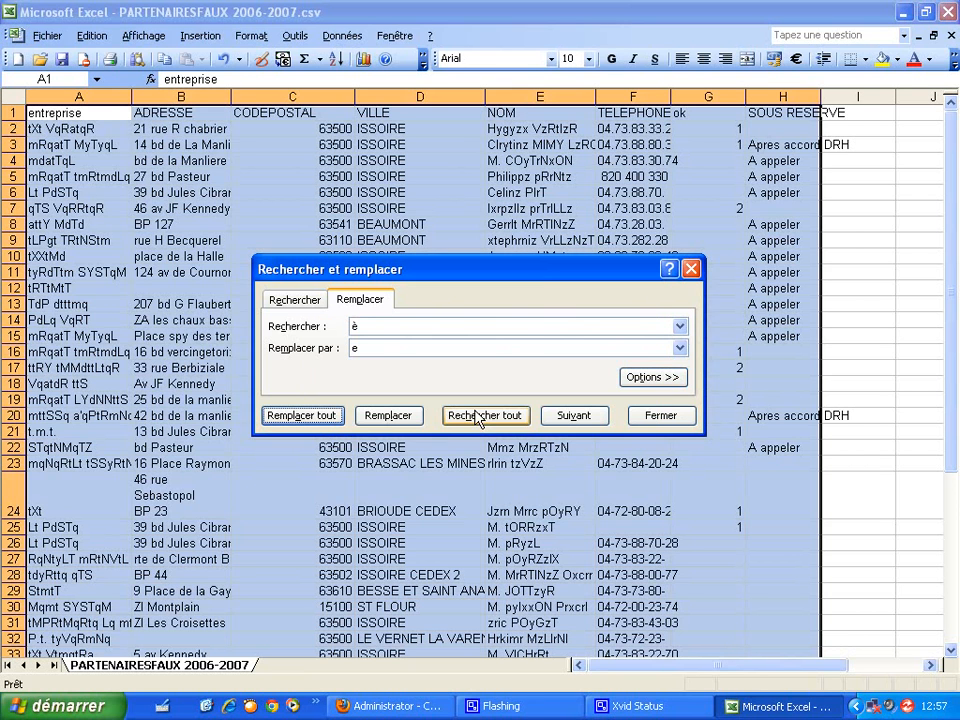
click(668, 418)
click(857, 513)
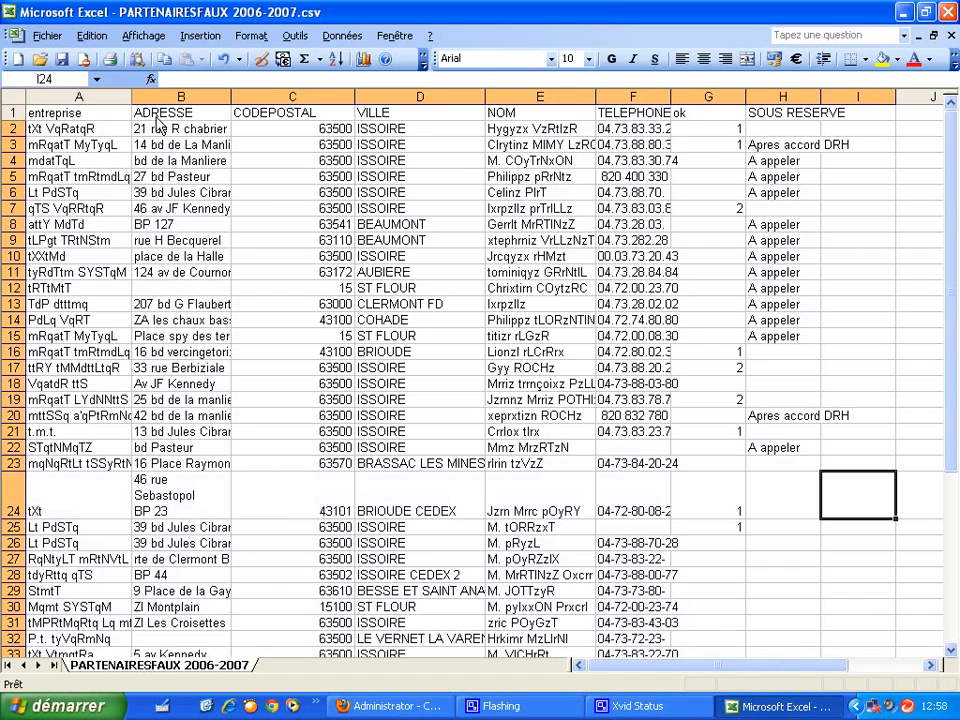
- Save the edited partner list, keeping the CSV format, and close it without saving a second time
click(61, 59)
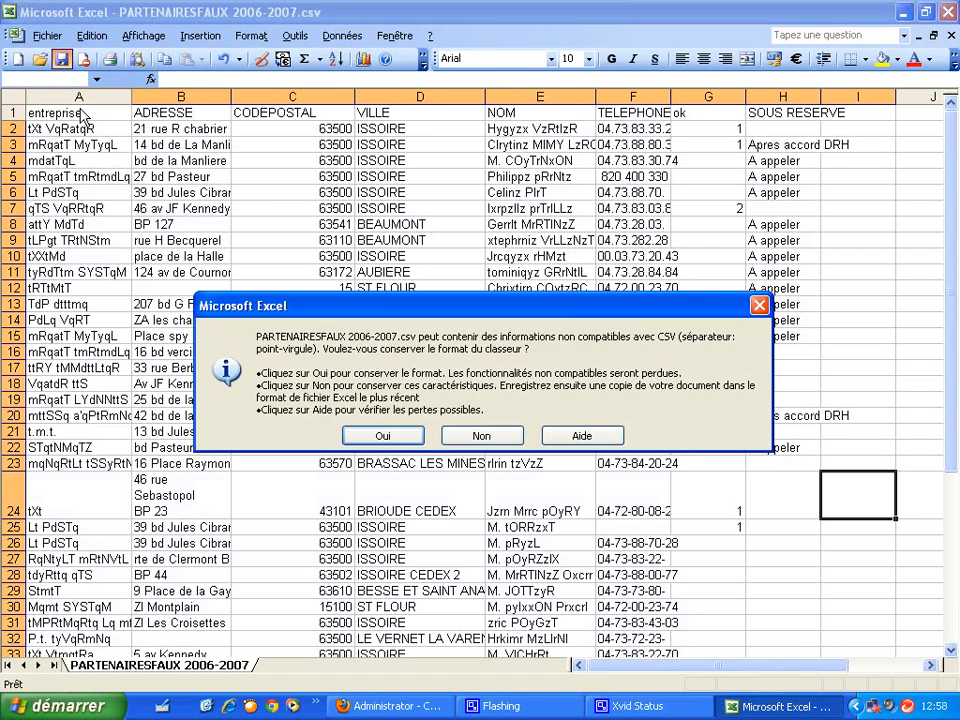
click(388, 437)
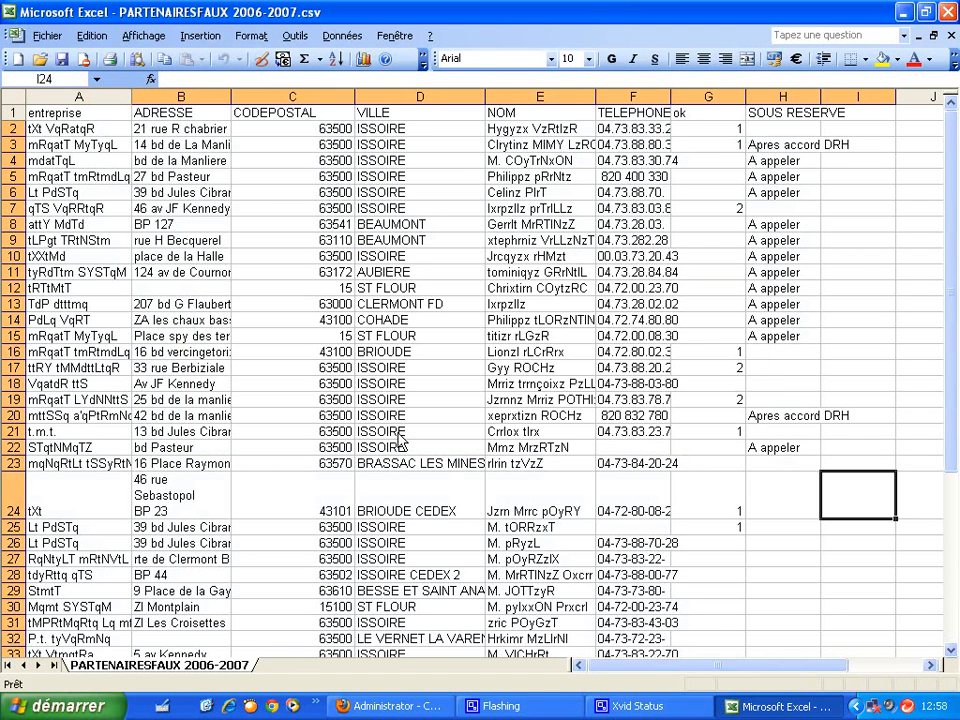
click(947, 13)
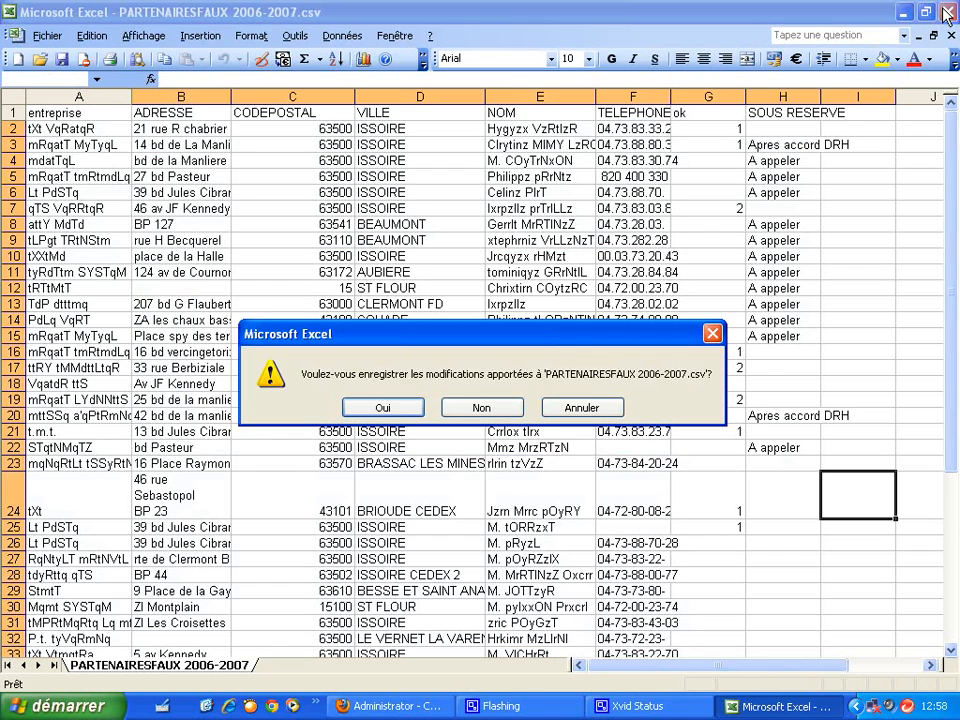
click(482, 407)
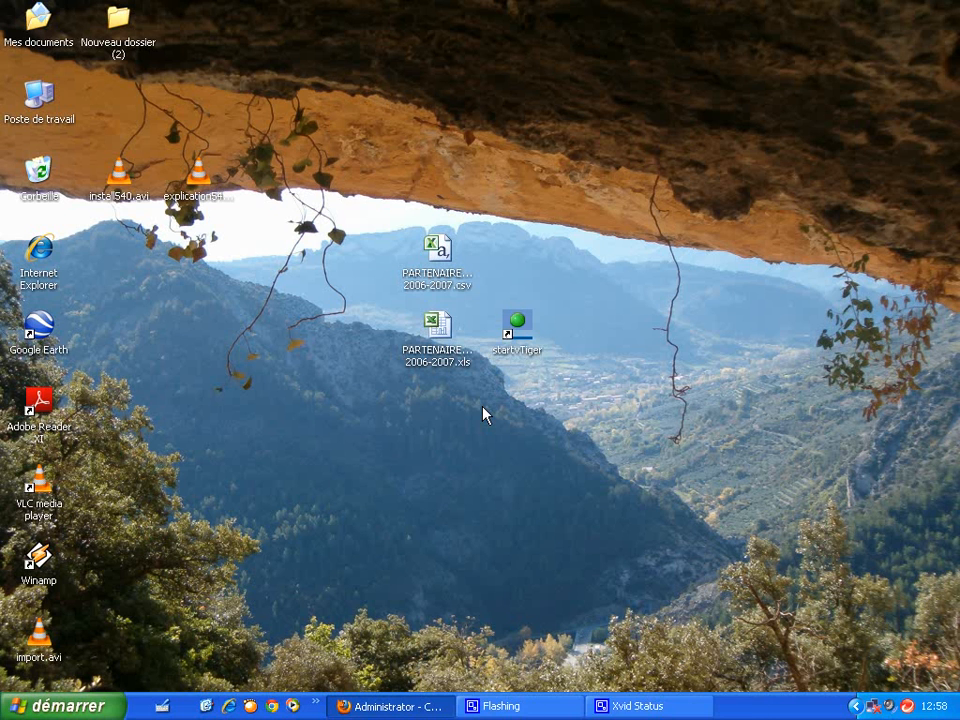
- Open the desktop file PARTENAIRESFAUX 2006-2007.csv with WordPad
click(445, 275)
right_click(442, 266)
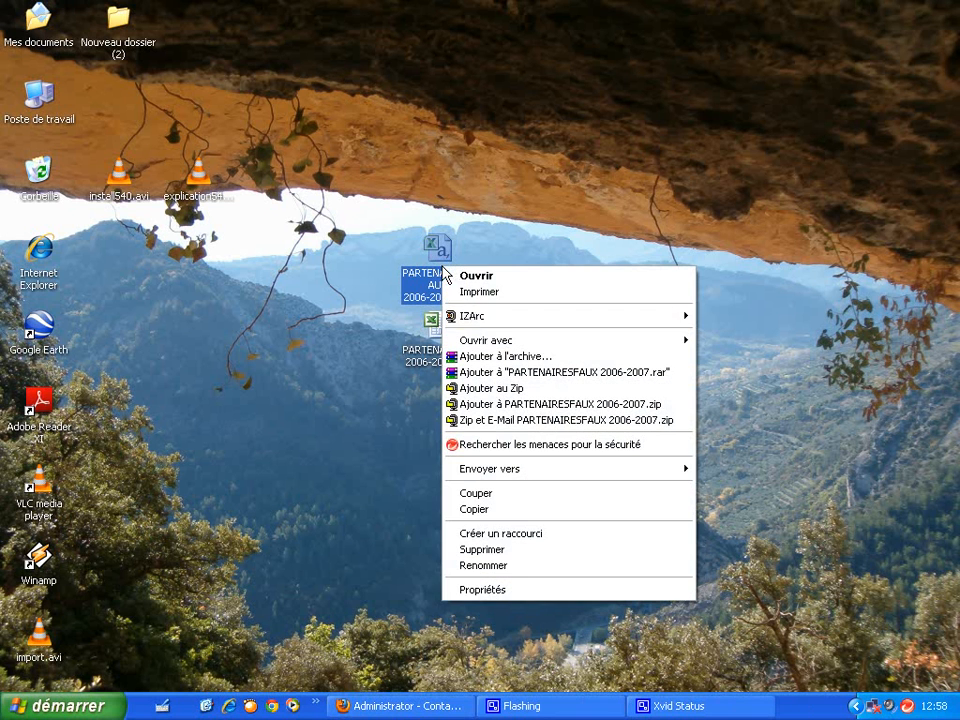
mouse_move(503, 343)
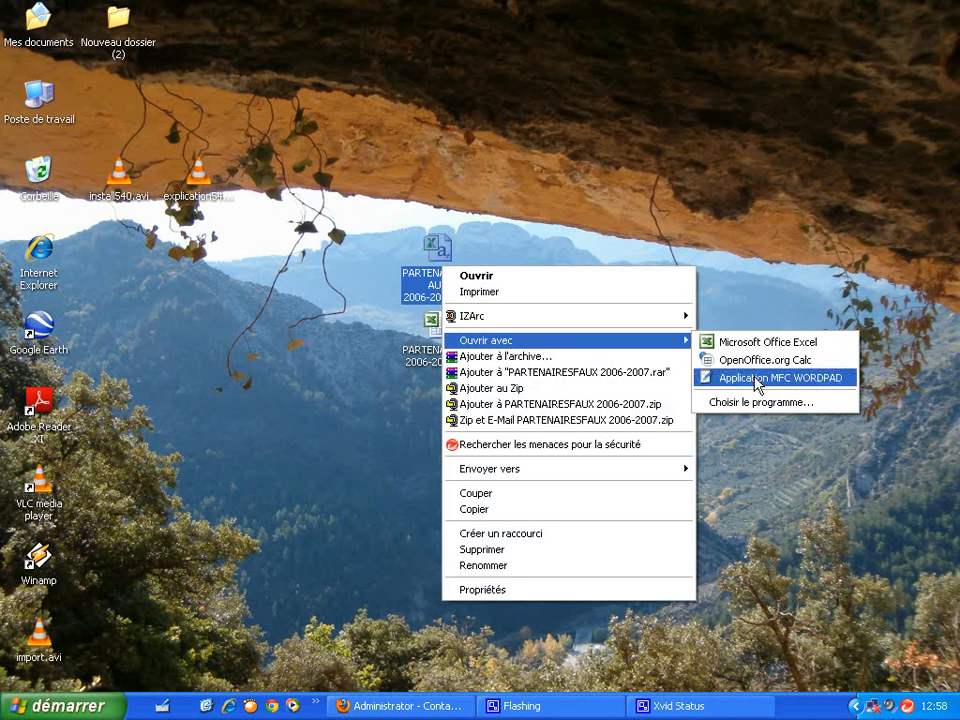
click(756, 382)
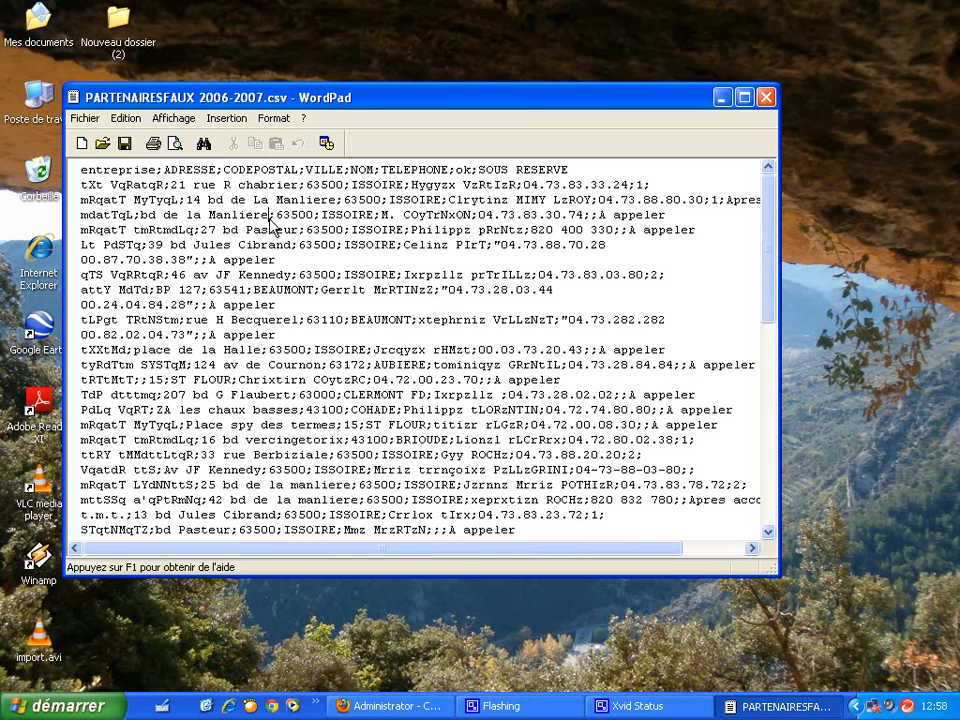
- Examine the semicolon separators between the fields and highlight the header row of column names
double_click(303, 230)
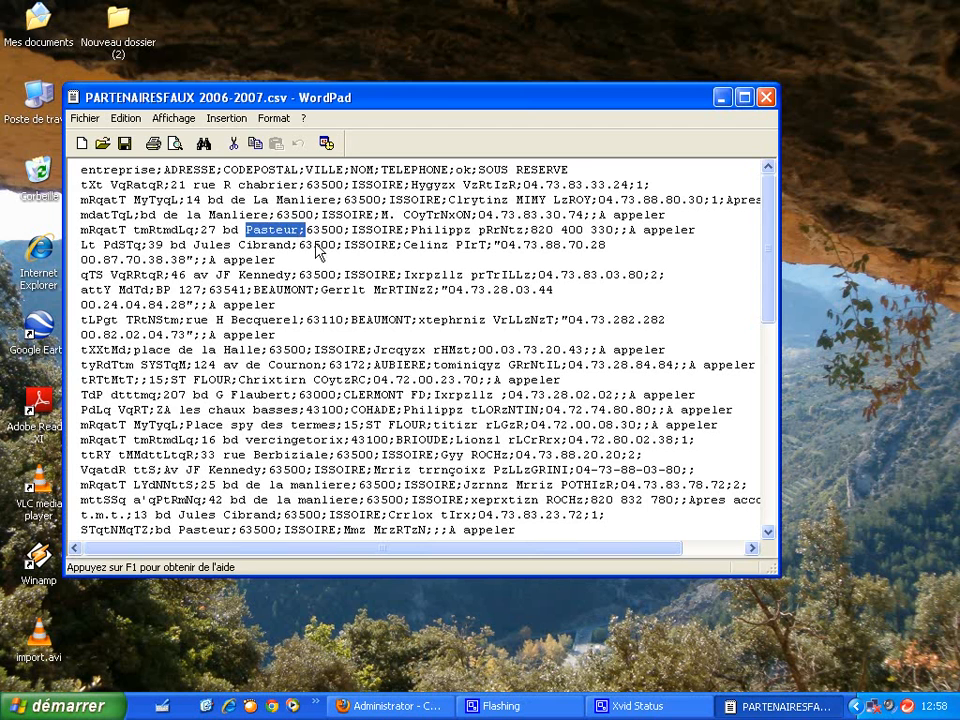
click(351, 260)
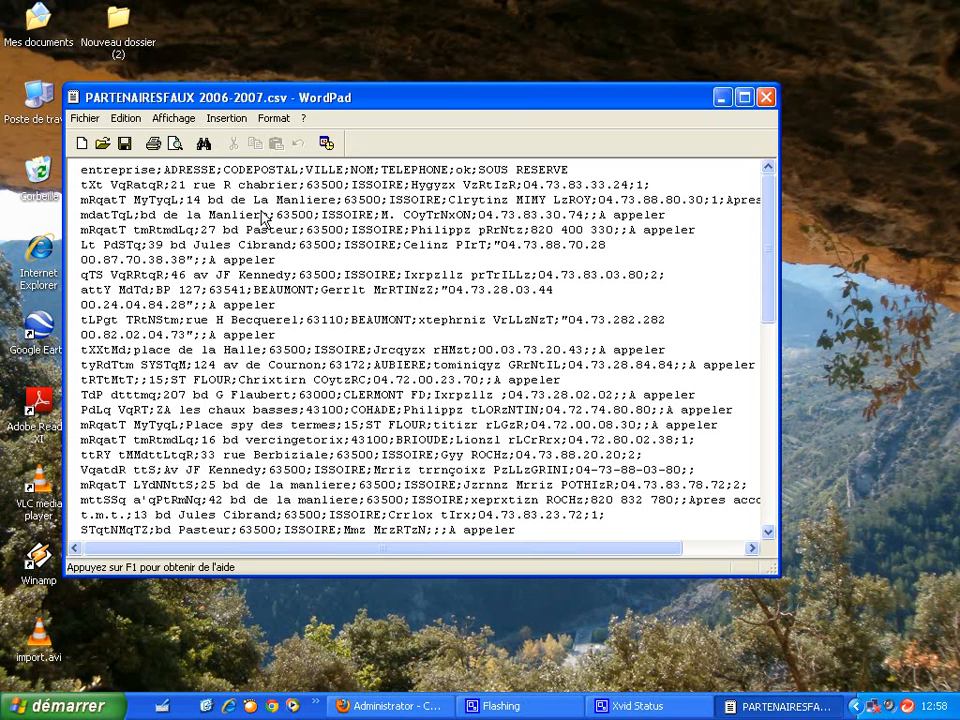
drag(87, 170, 146, 168)
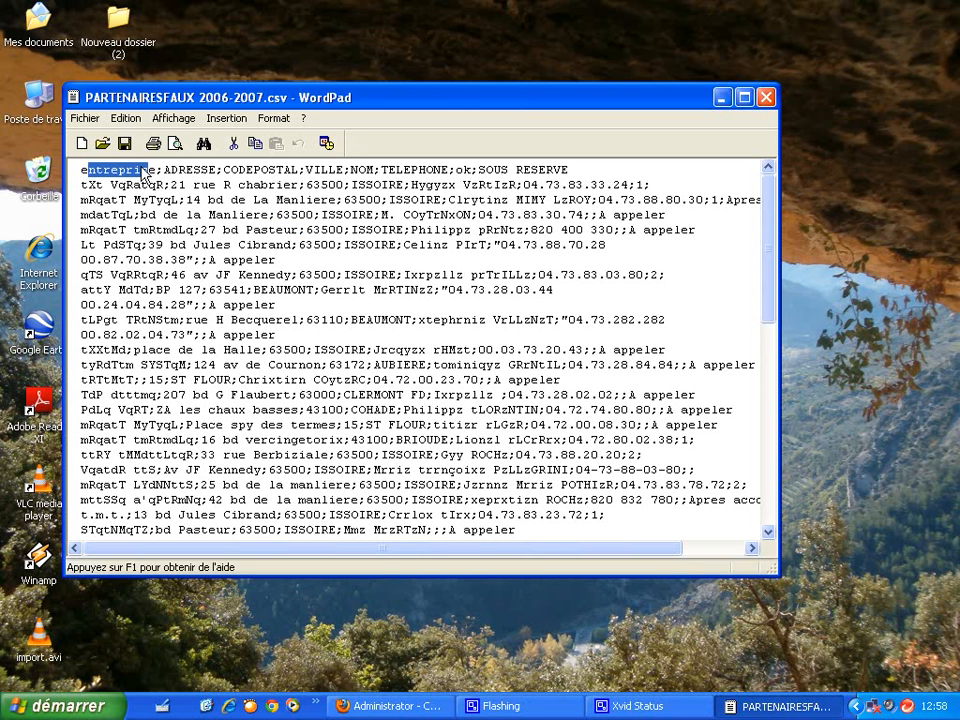
drag(82, 168, 535, 177)
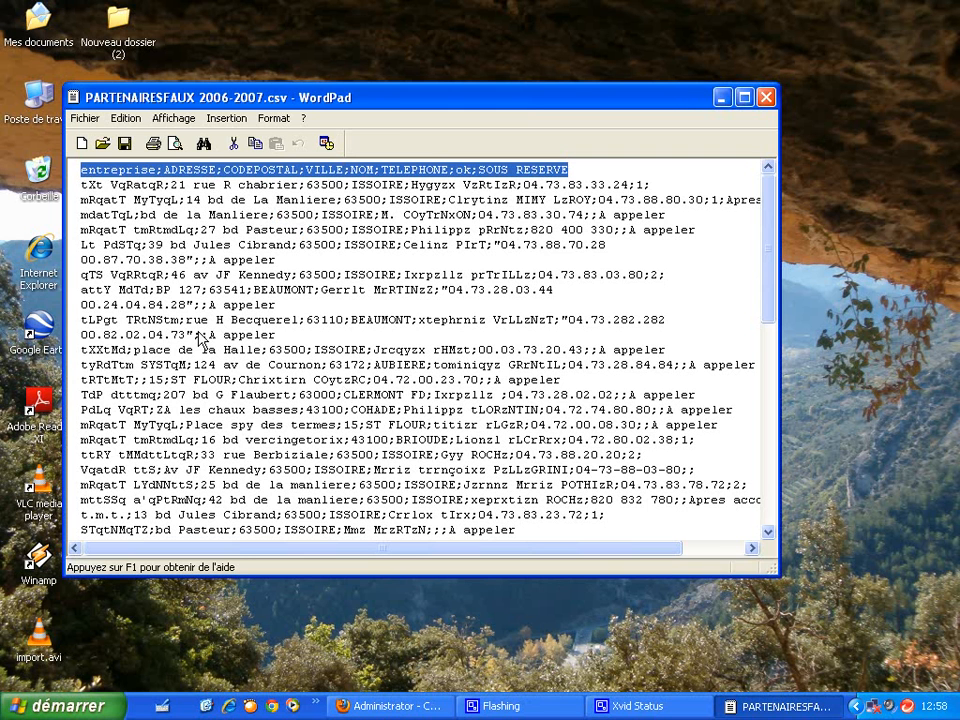
- Clear the header row selection and close the CSV file in WordPad
drag(193, 335, 203, 340)
click(590, 246)
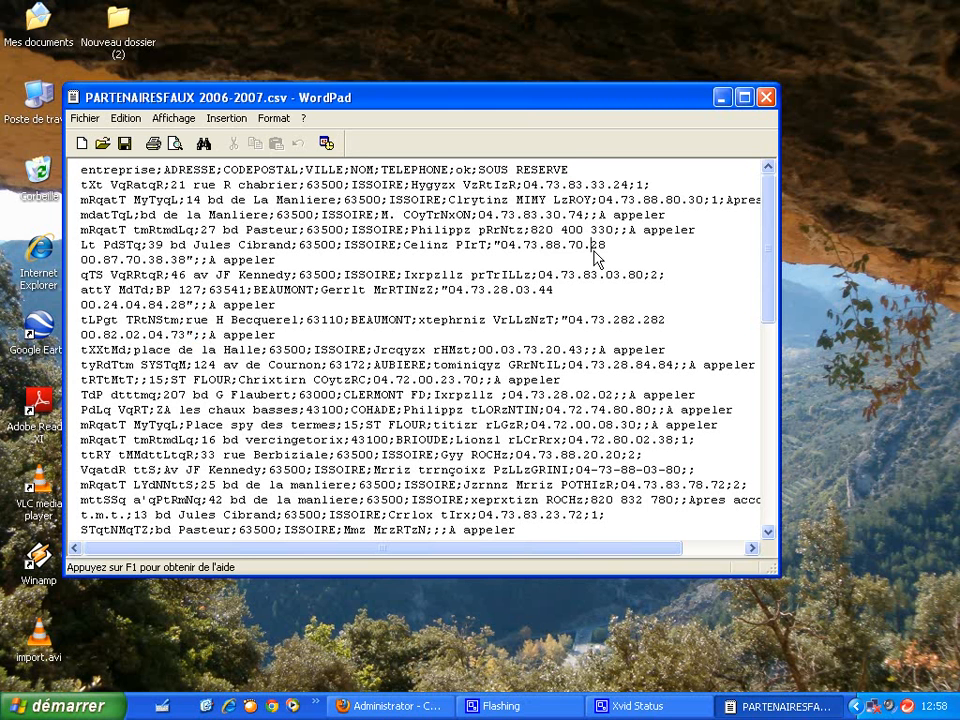
click(766, 100)
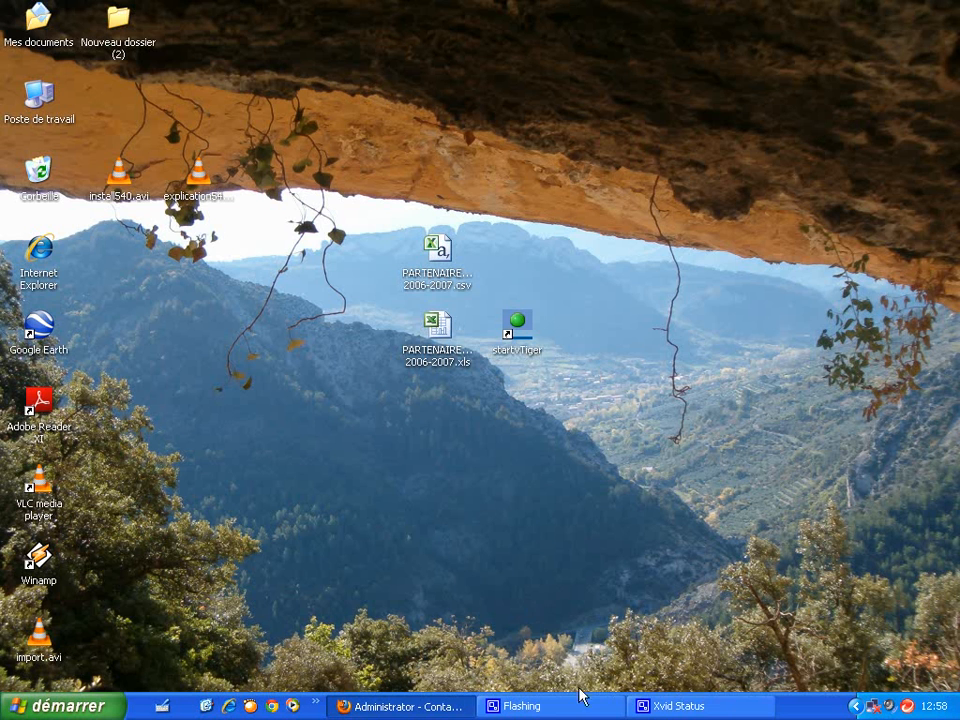
- Switch to vtiger CRM in Firefox and start a contacts import with the desktop file PARTENAIRESFAUX 2006-2007.csv
click(400, 706)
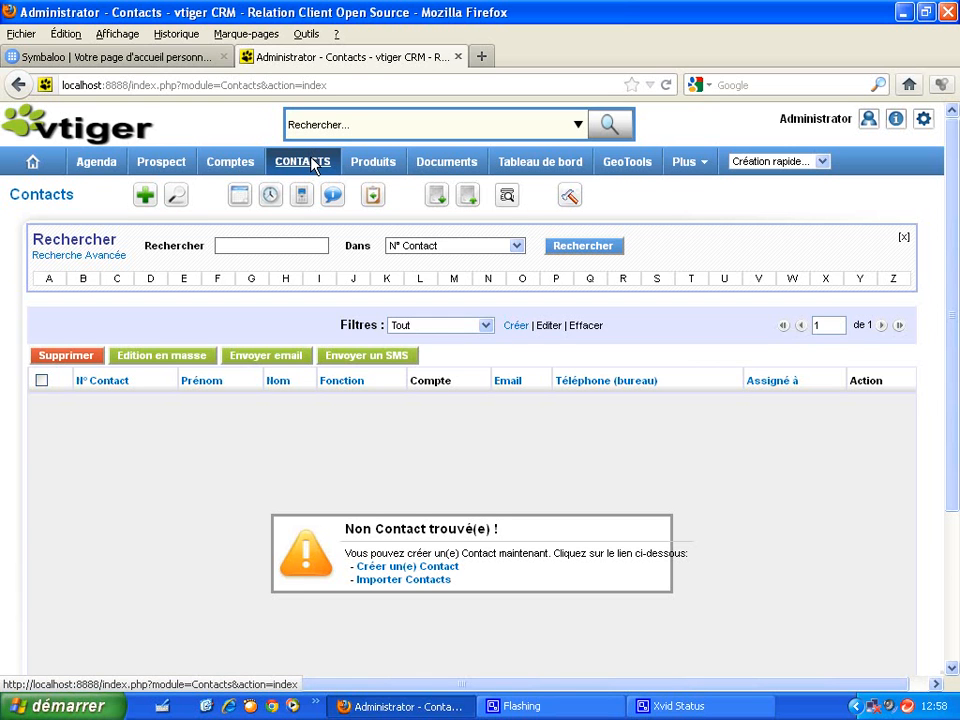
click(436, 196)
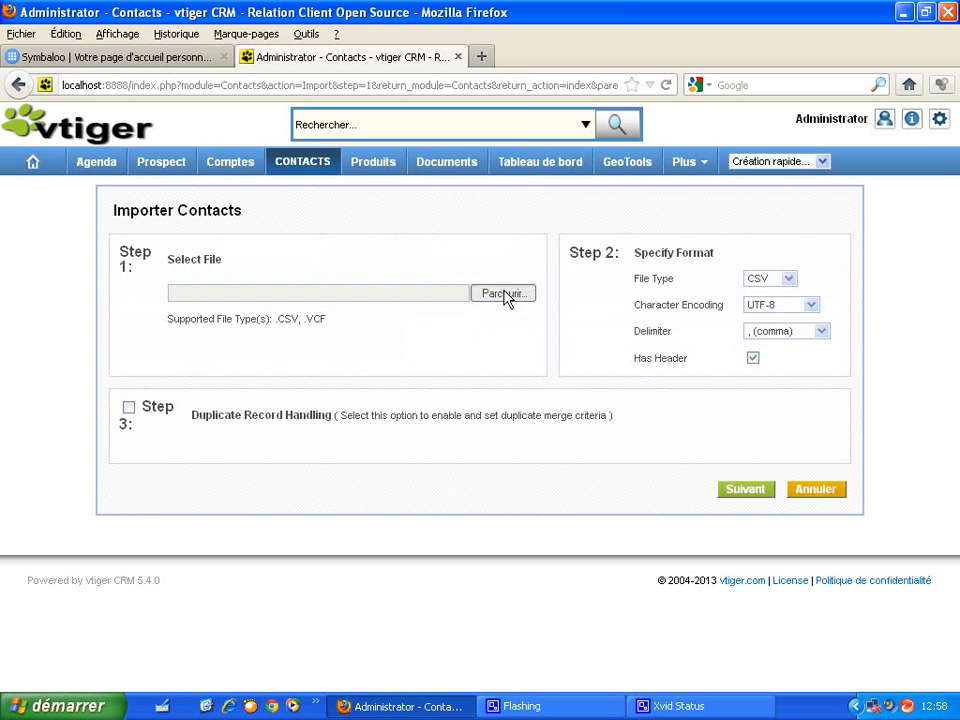
click(505, 295)
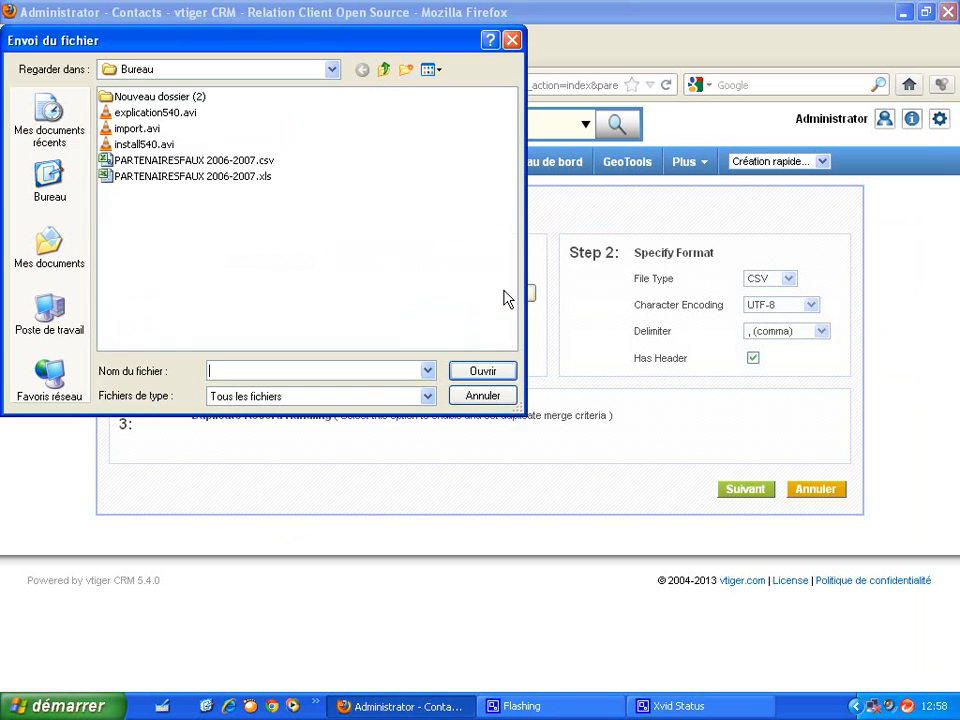
double_click(249, 168)
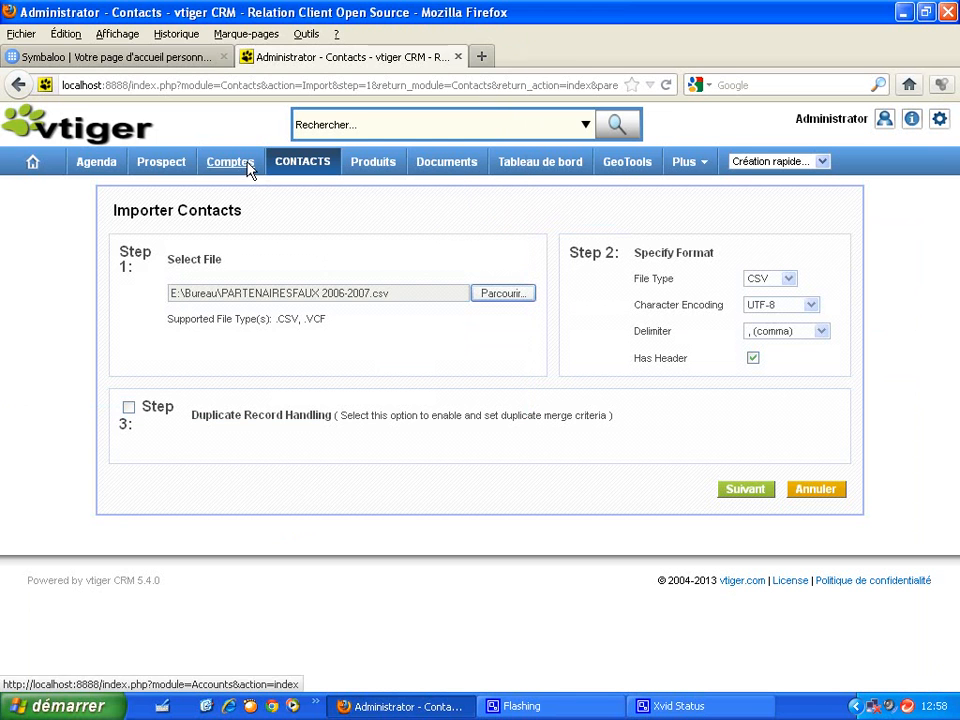
- Set the import's character encoding to ISO-8859-1 and delimiter to semi-colon, and proceed to the column mapping
click(813, 308)
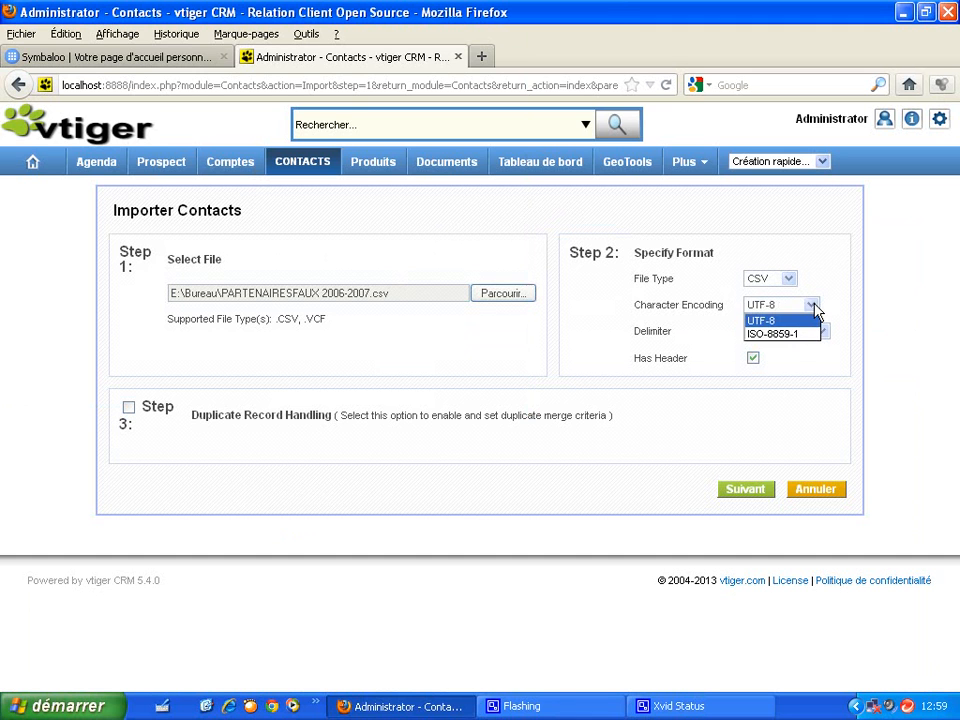
click(771, 336)
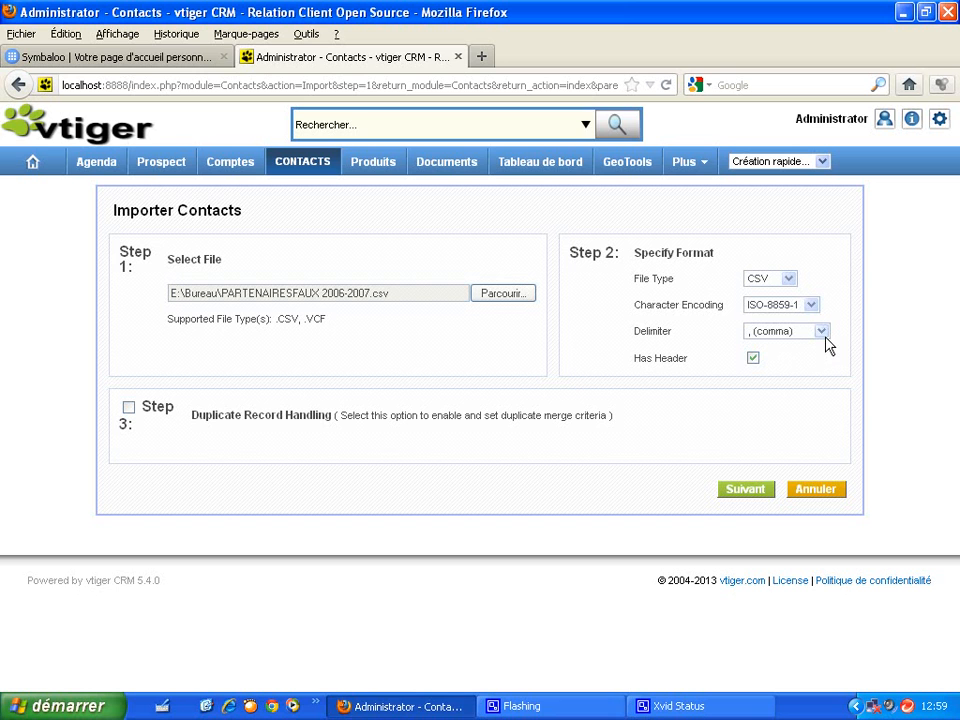
click(825, 338)
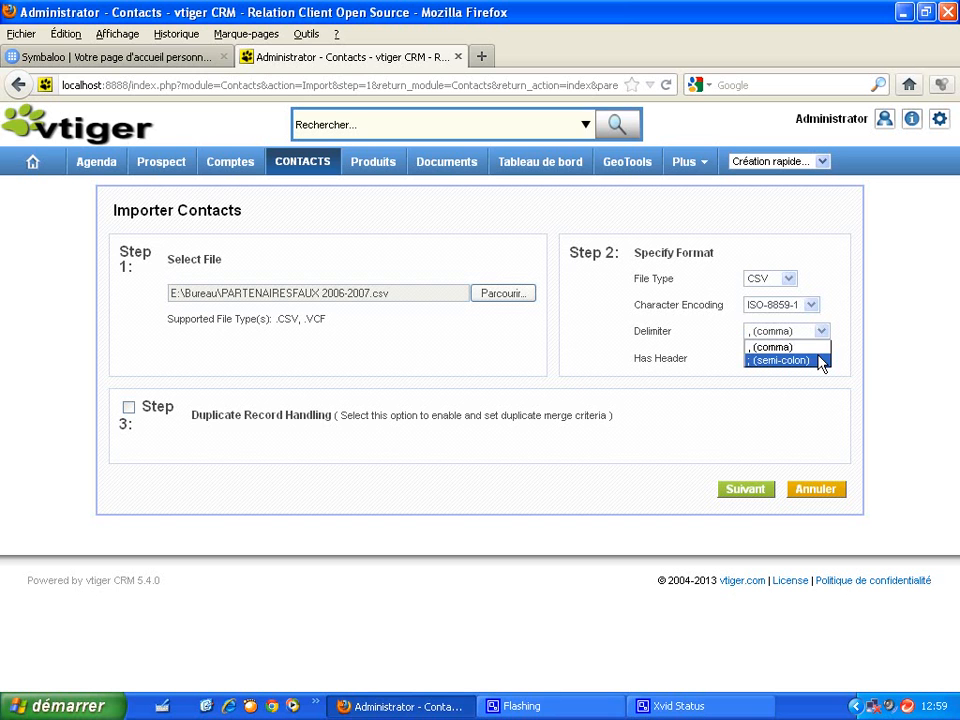
click(820, 360)
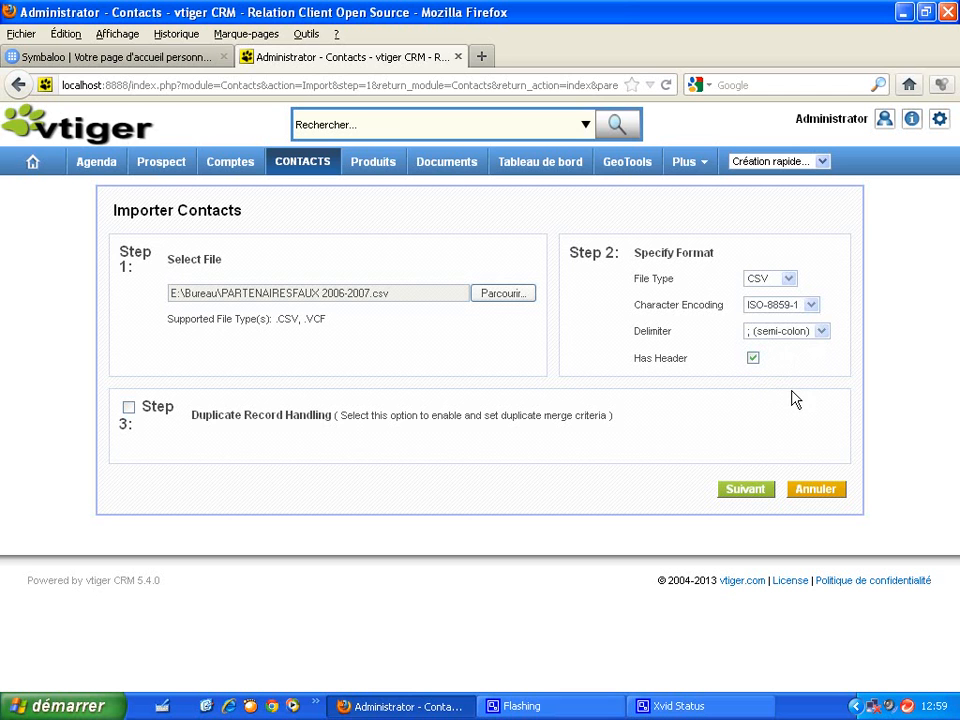
click(761, 497)
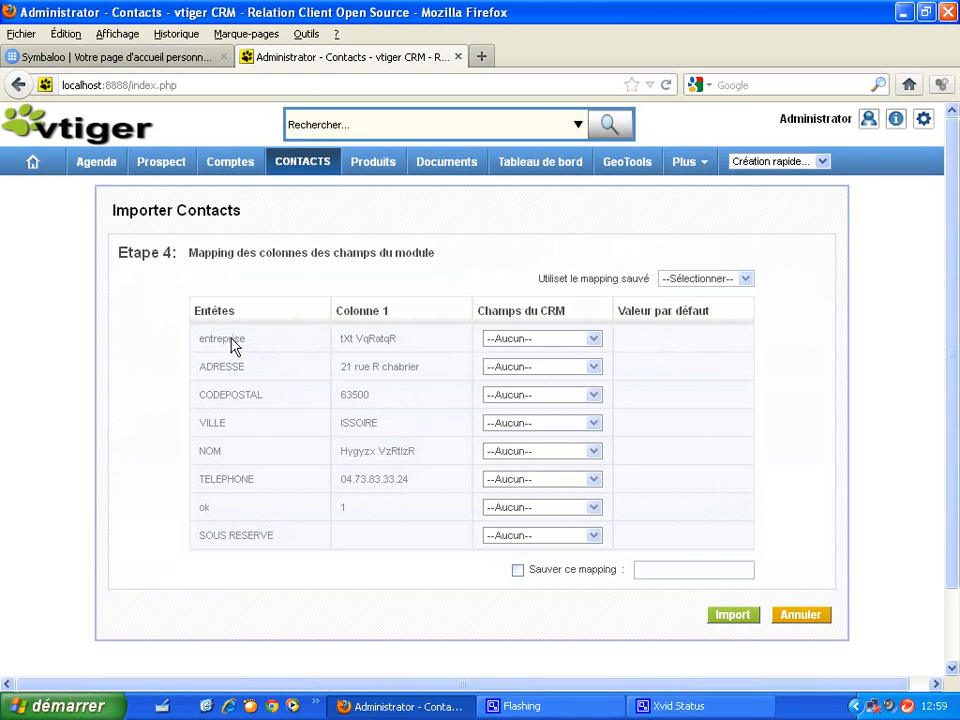
- Map the entreprise column to the CRM field Compte
drag(231, 344, 236, 446)
click(223, 364)
drag(225, 342, 204, 343)
click(594, 340)
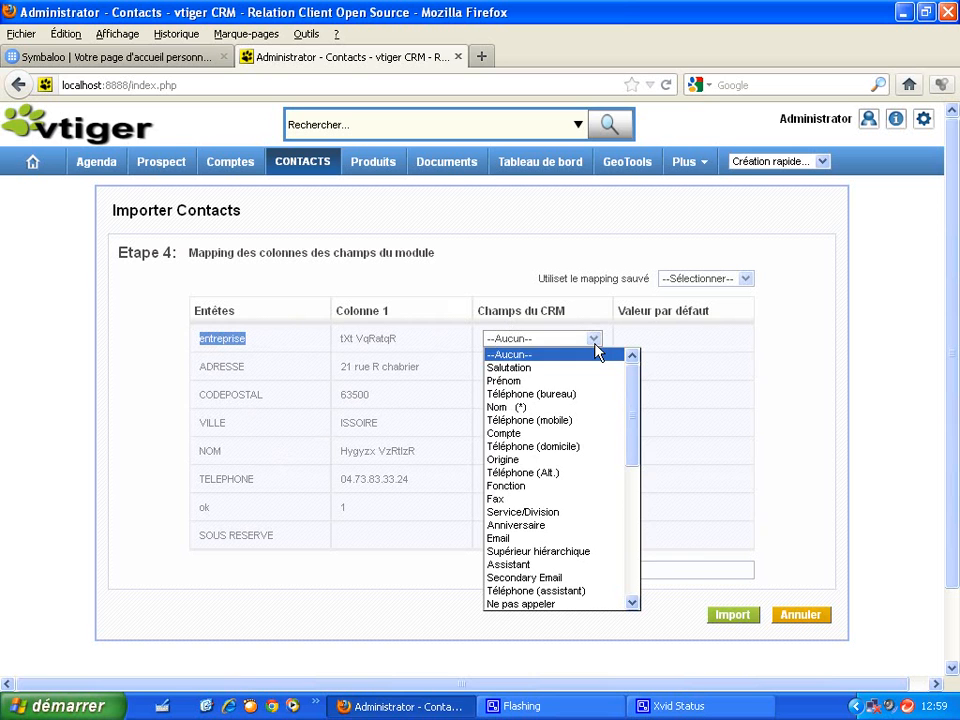
click(604, 436)
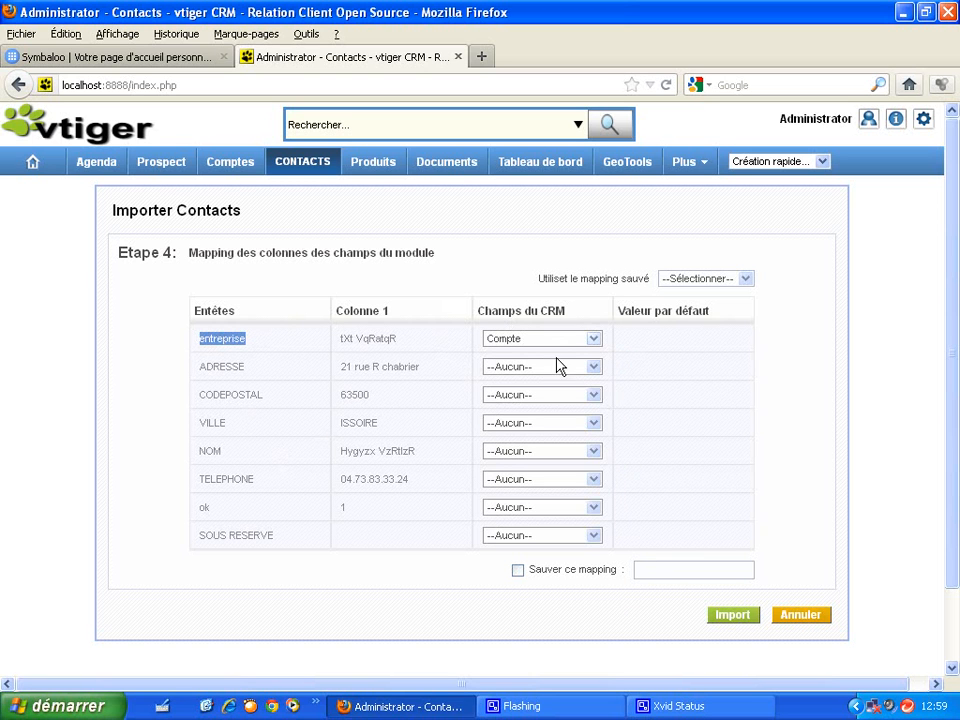
- Map the ADRESSE column to the CRM field Adresse and the CODEPOSTAL column to Code postal
click(596, 368)
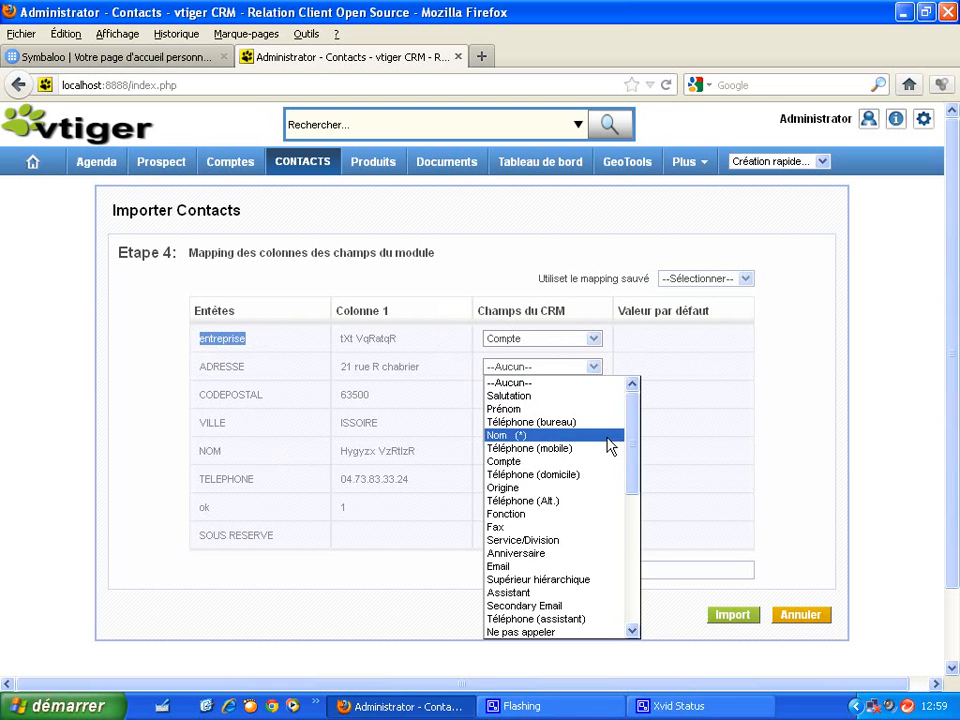
drag(632, 470, 638, 588)
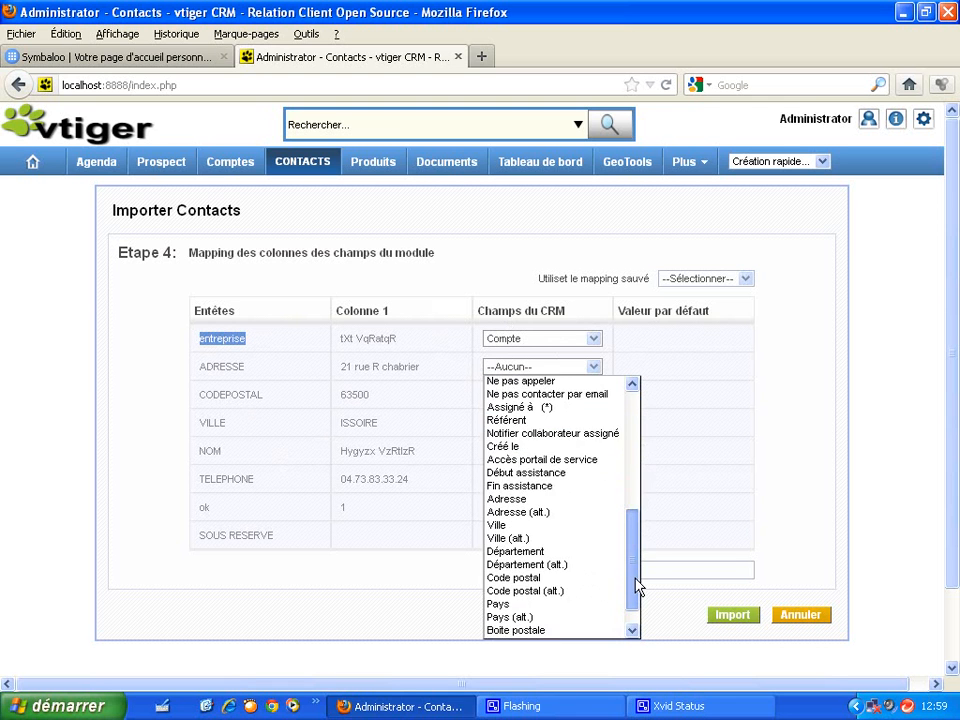
click(574, 500)
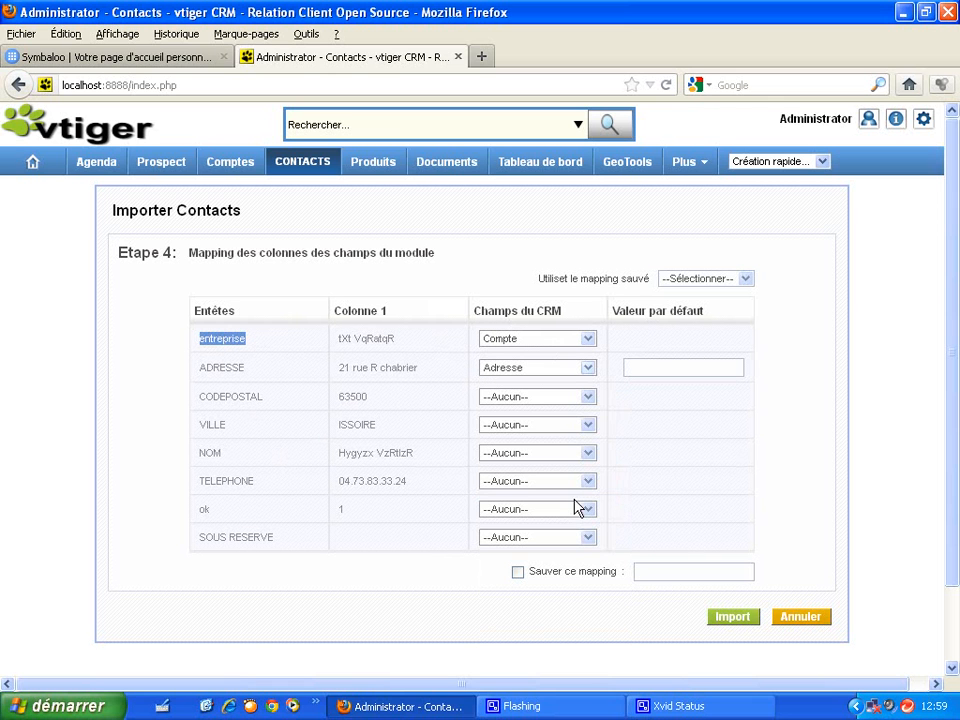
click(588, 397)
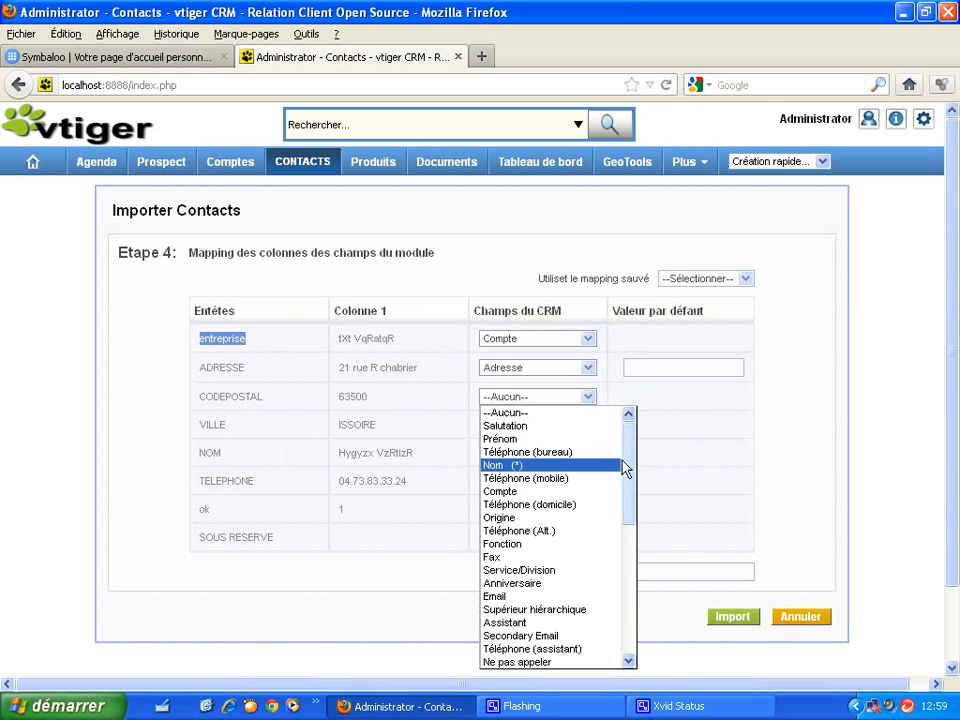
drag(629, 468, 630, 566)
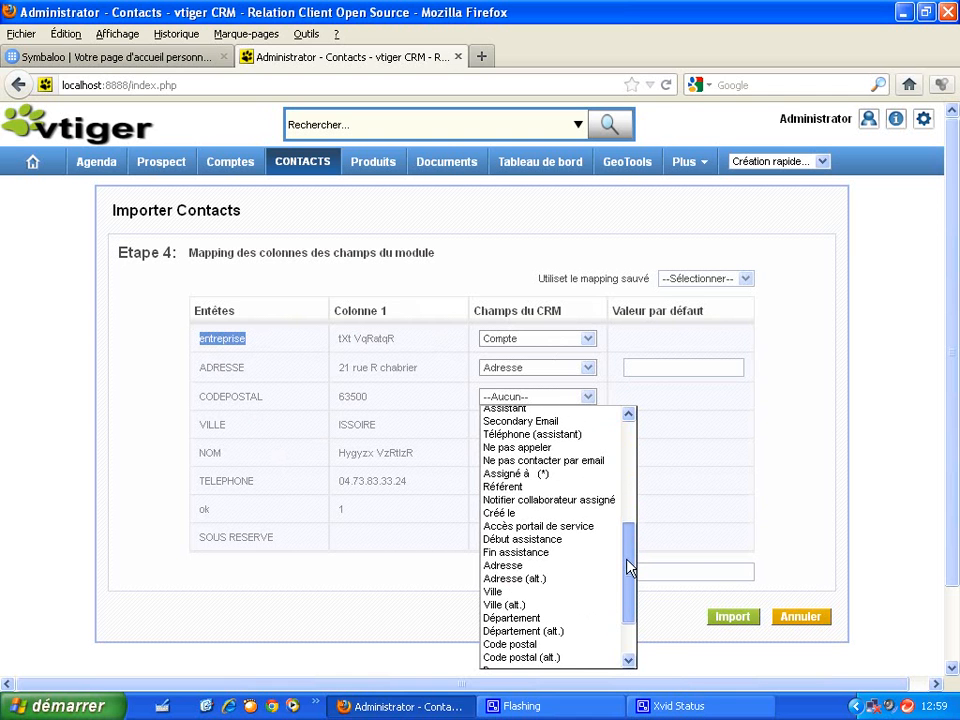
click(551, 645)
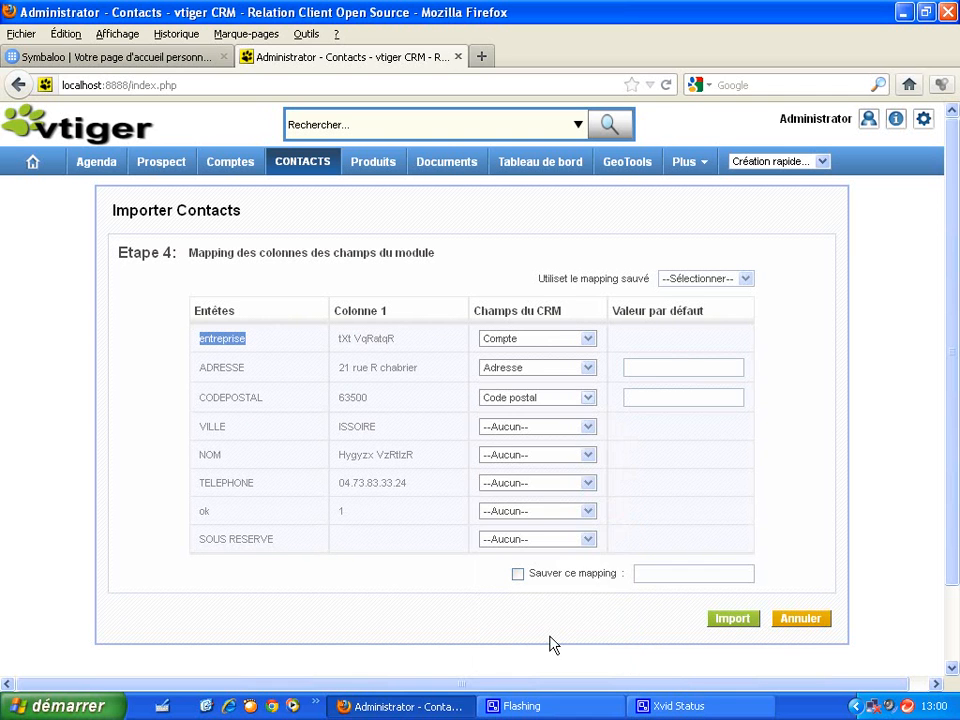
- Map the VILLE column to the CRM field Ville and the NOM column to Nom
click(592, 430)
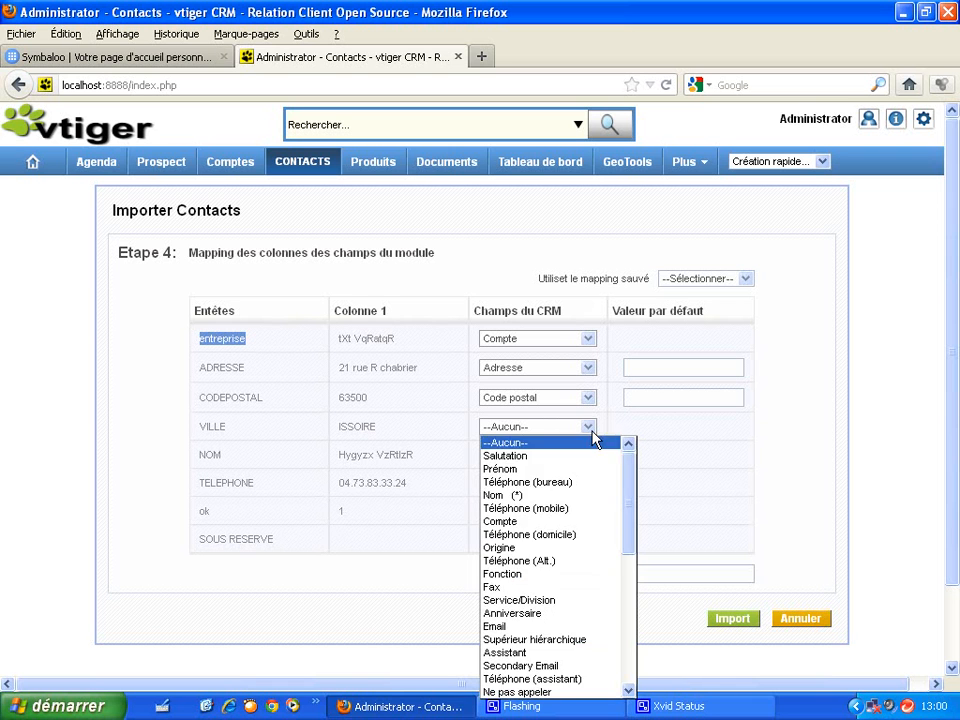
drag(634, 493, 631, 571)
click(562, 651)
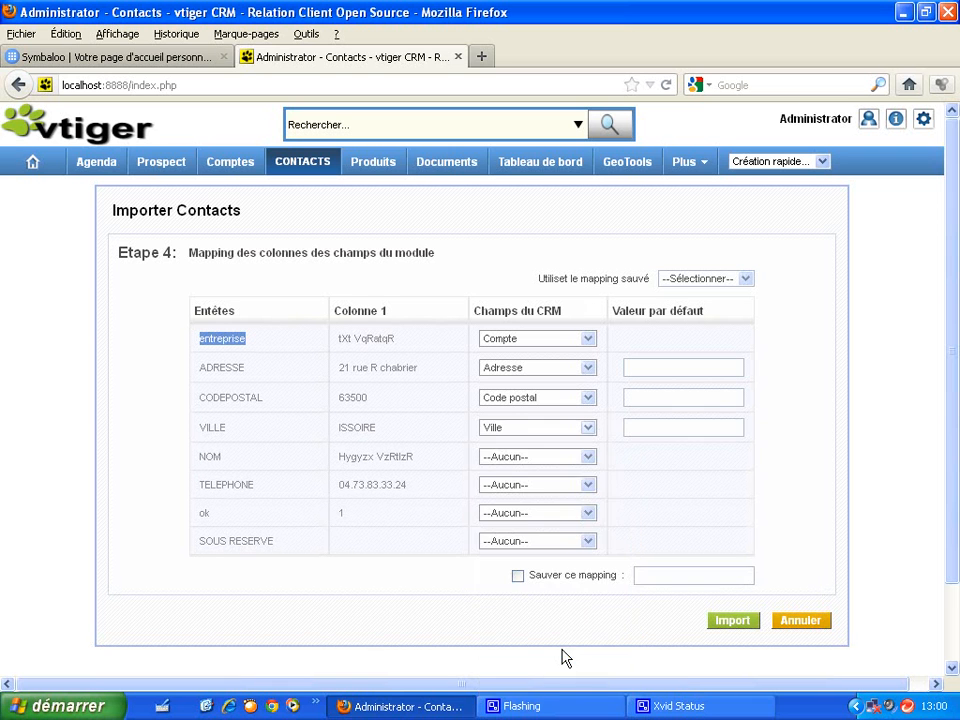
click(594, 460)
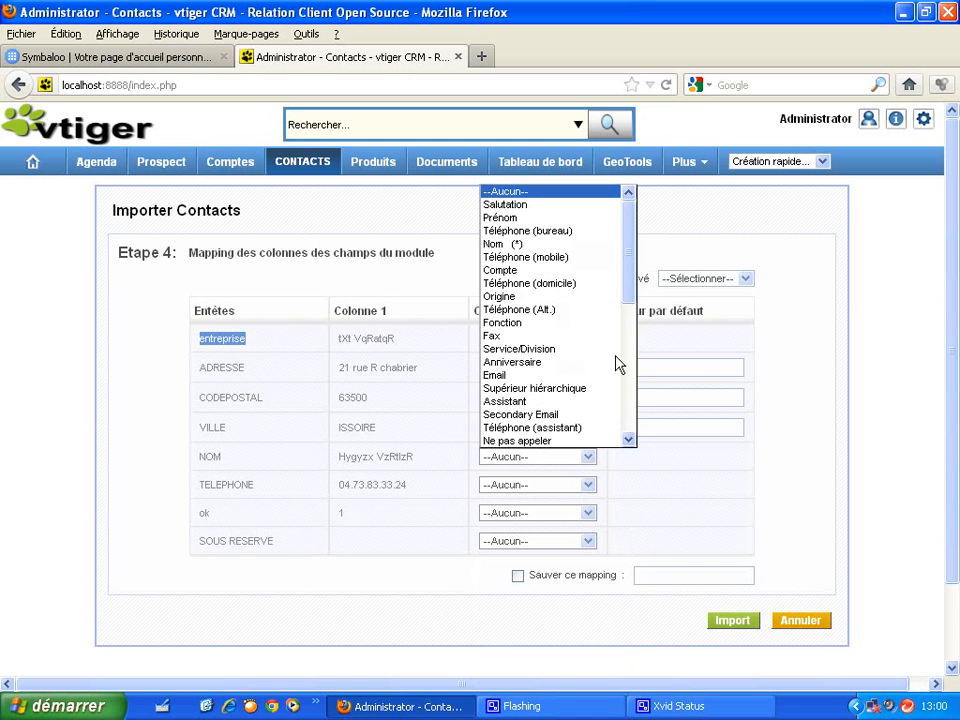
click(575, 250)
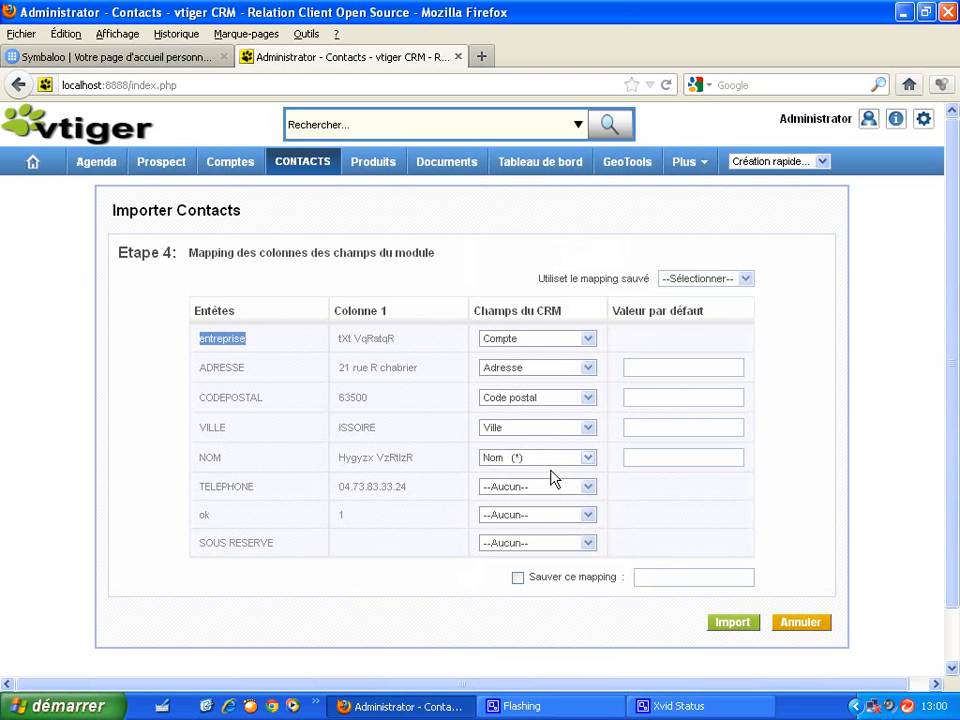
- Map the TELEPHONE column to the CRM field Téléphone (bureau) and the ok column to Email
click(589, 487)
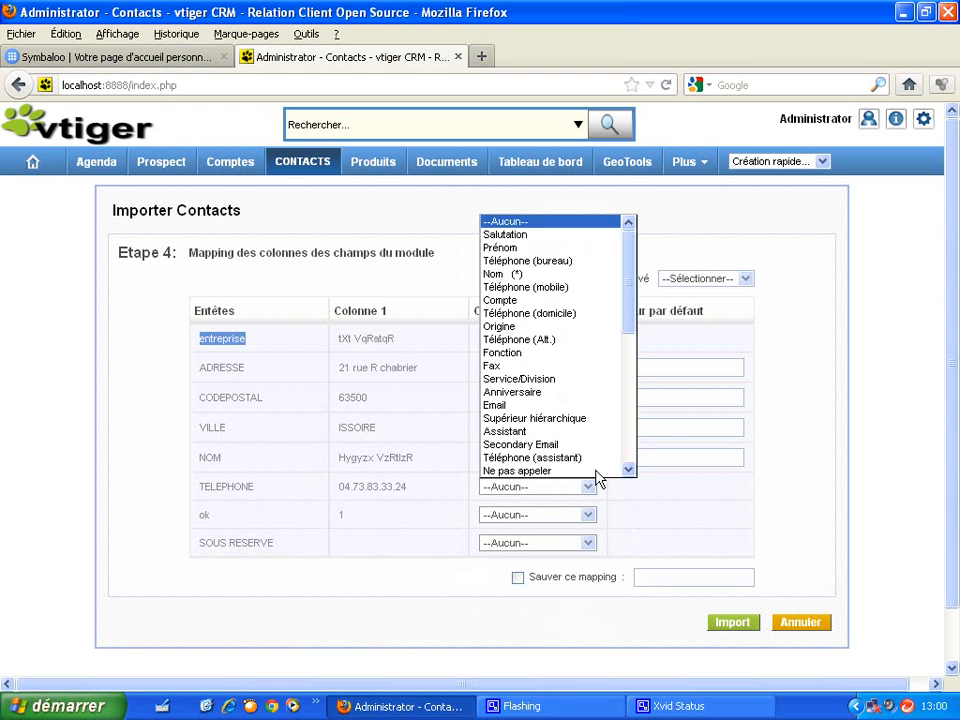
click(563, 261)
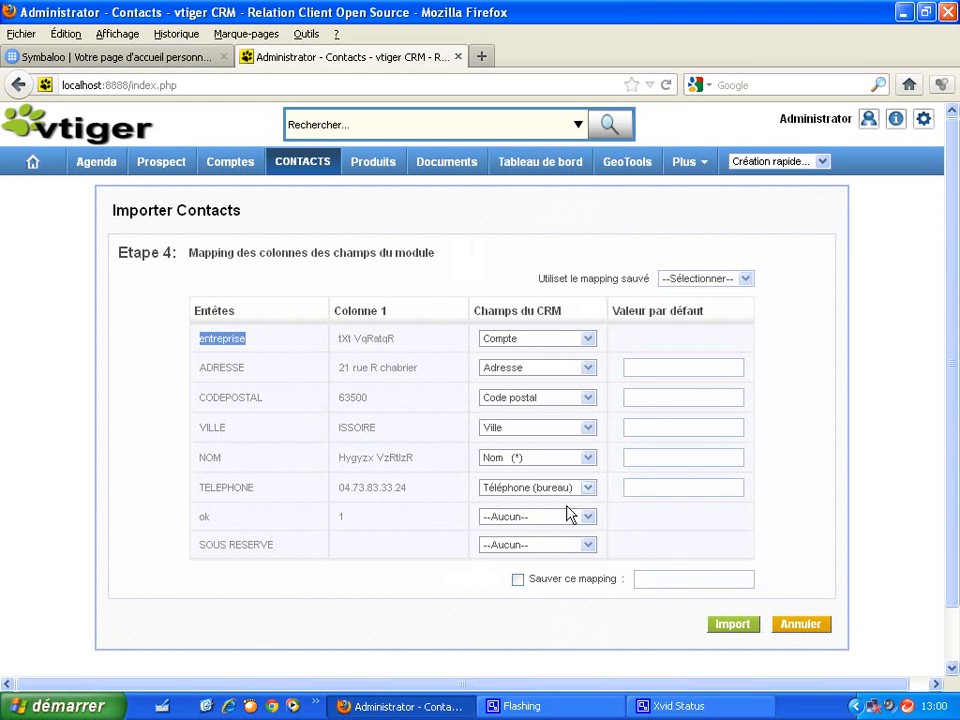
click(588, 519)
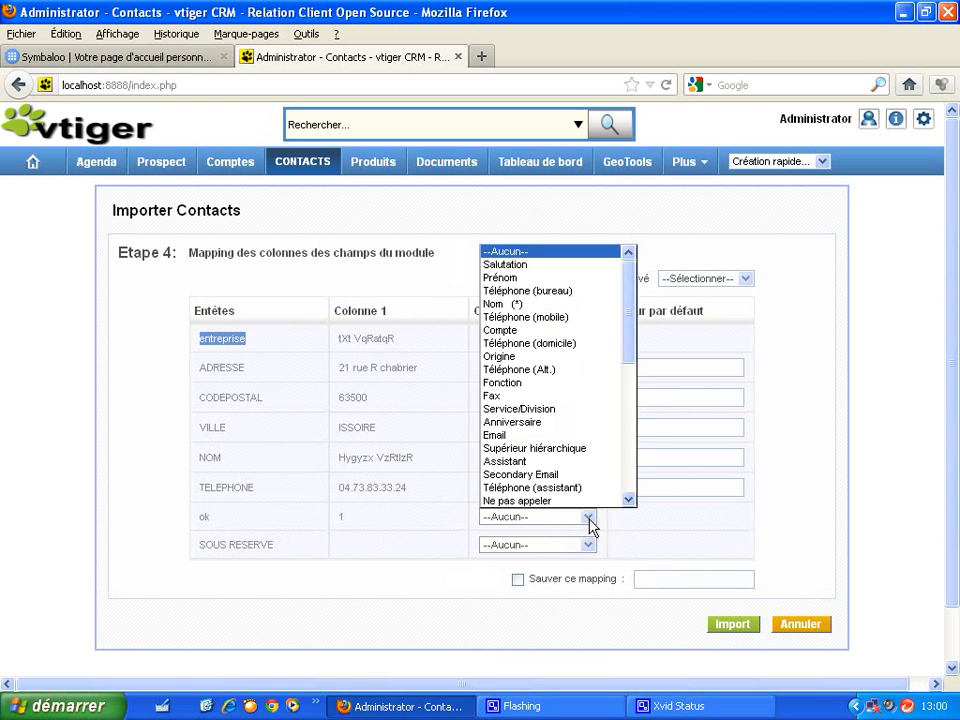
click(568, 435)
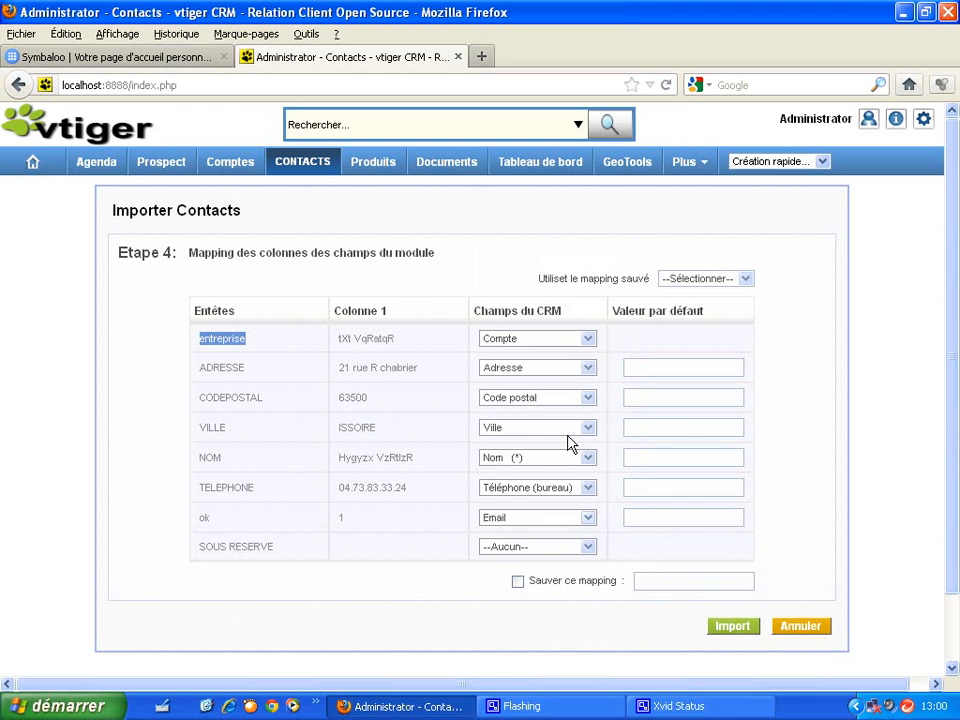
- Map the SOUS RESERVE column to Description, and run and finish the contacts import
click(594, 552)
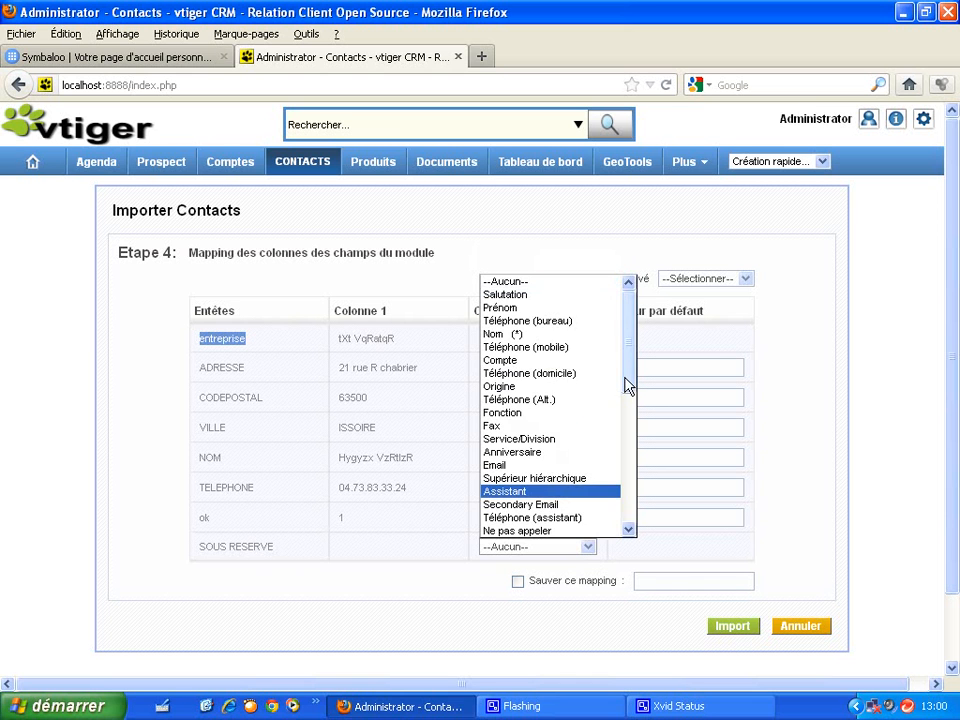
drag(628, 388, 630, 532)
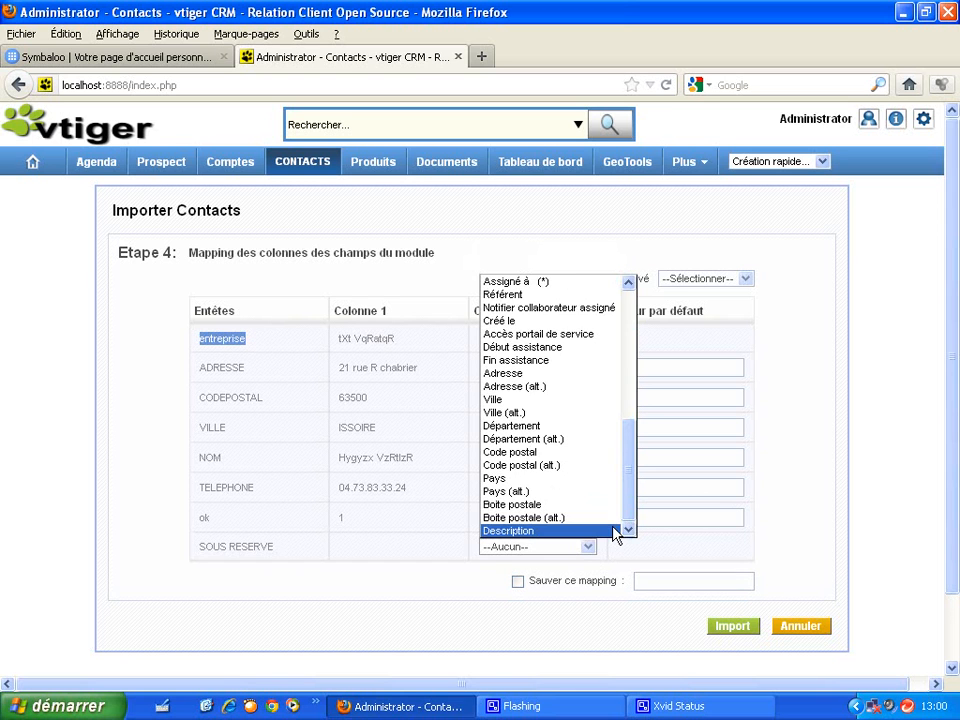
click(612, 531)
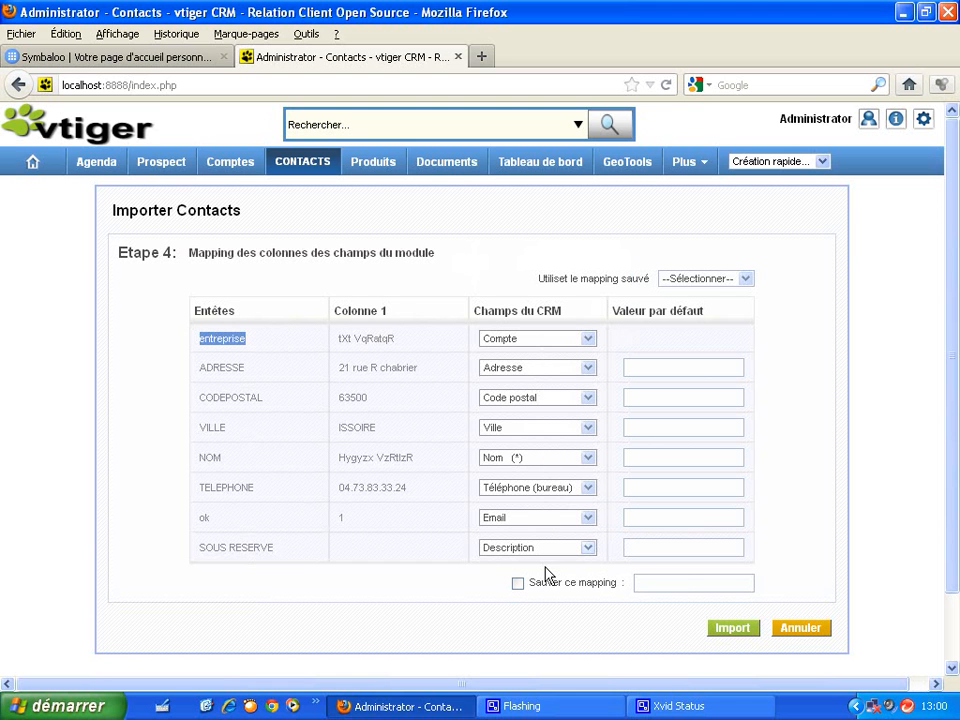
click(748, 630)
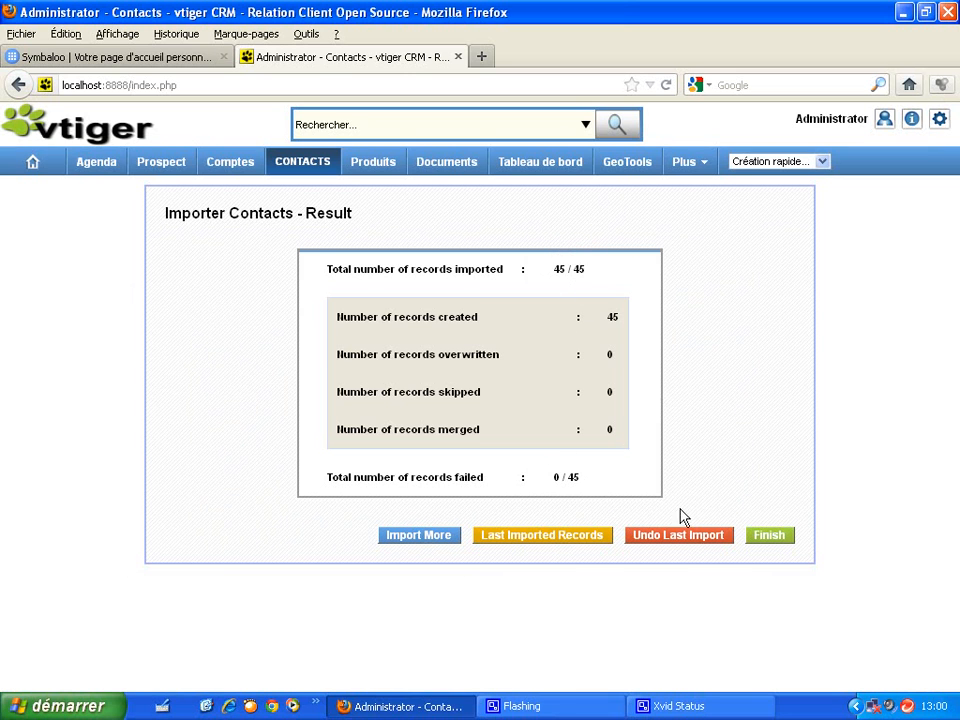
click(765, 537)
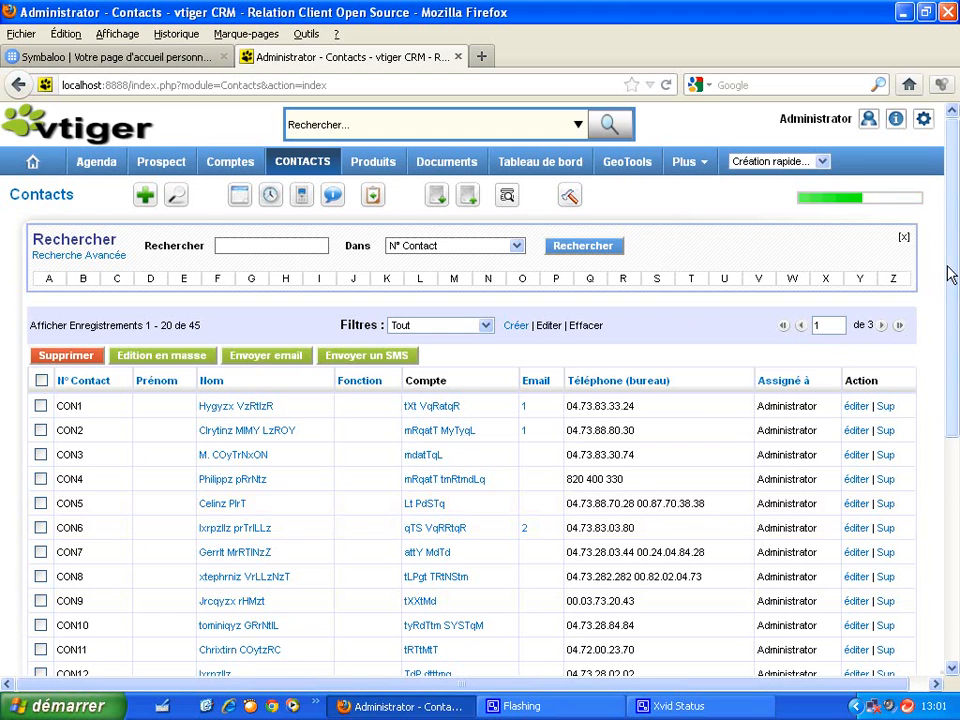
- Review the imported contacts list and the details and address of contact CON1, and return to the list
drag(955, 272, 957, 465)
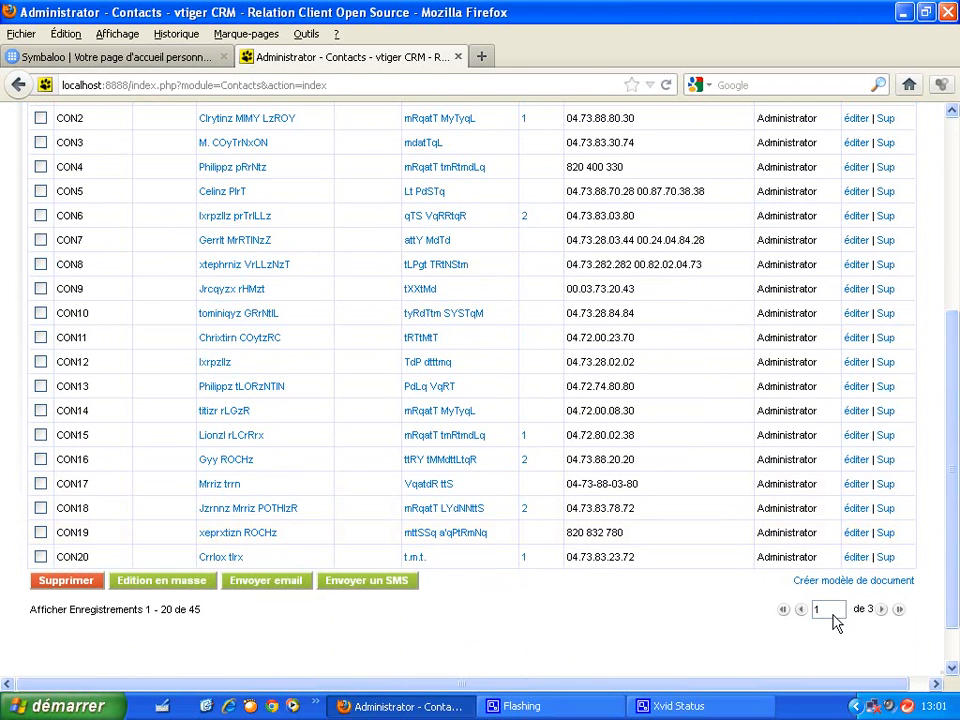
drag(955, 612, 943, 441)
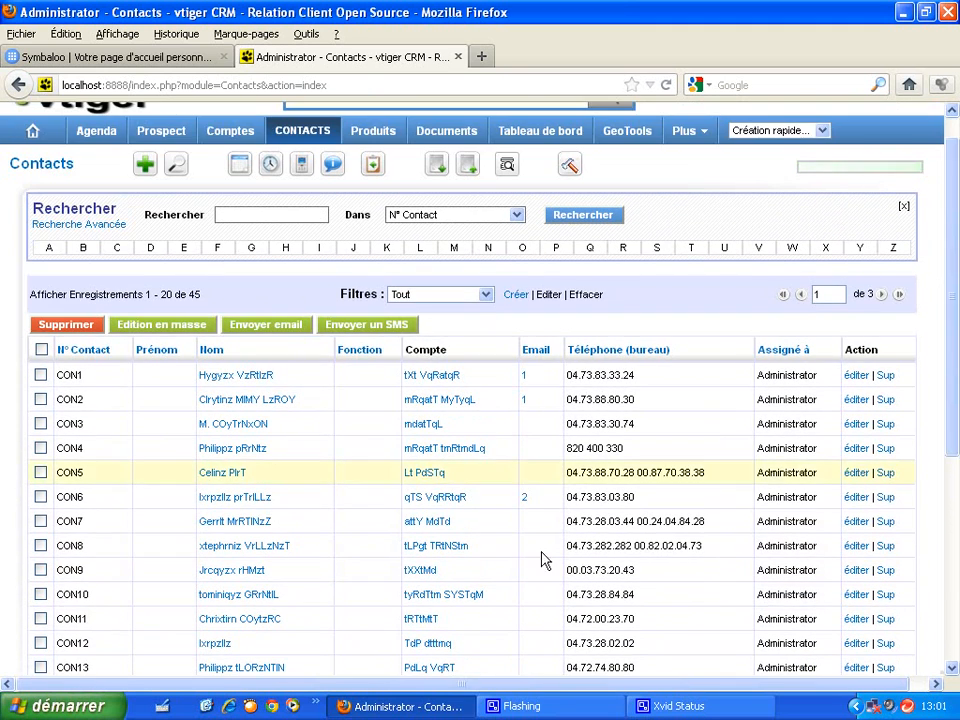
click(234, 379)
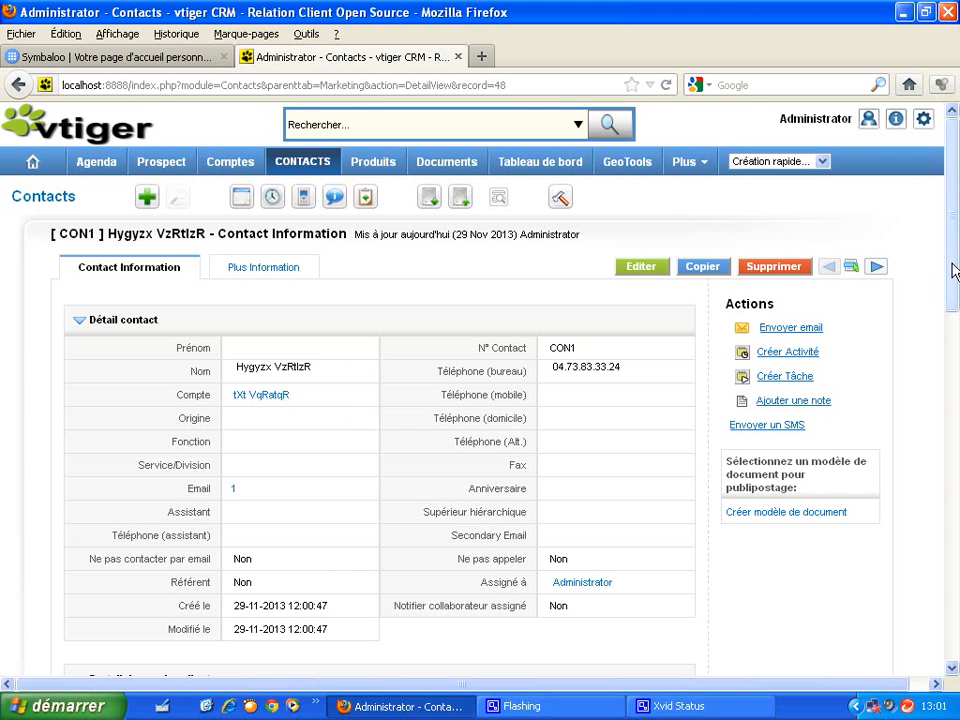
drag(953, 268, 955, 443)
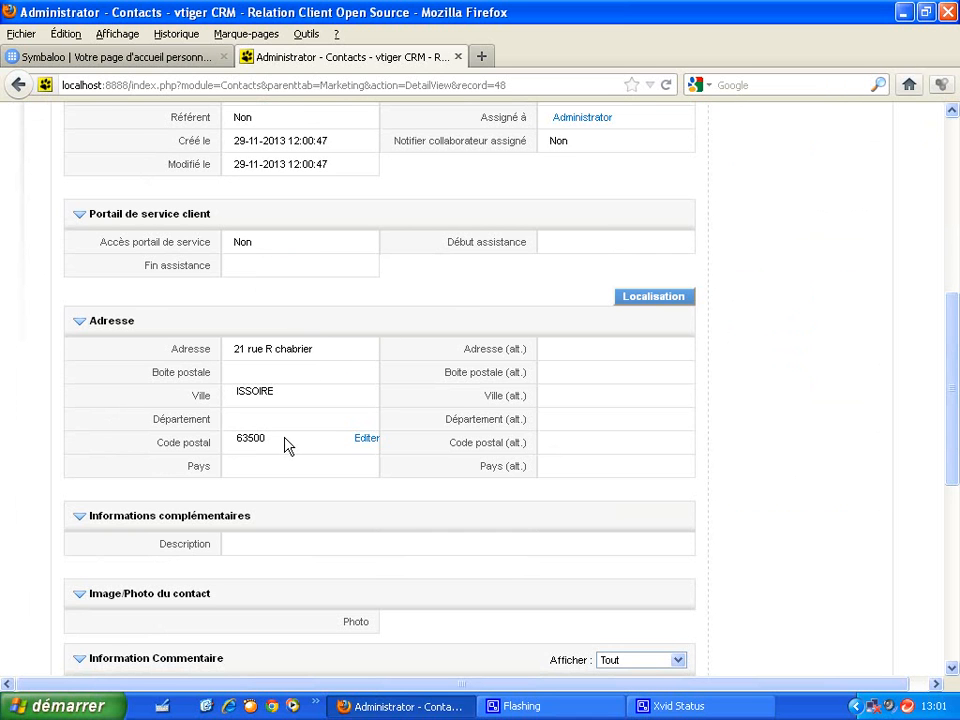
drag(955, 458, 945, 229)
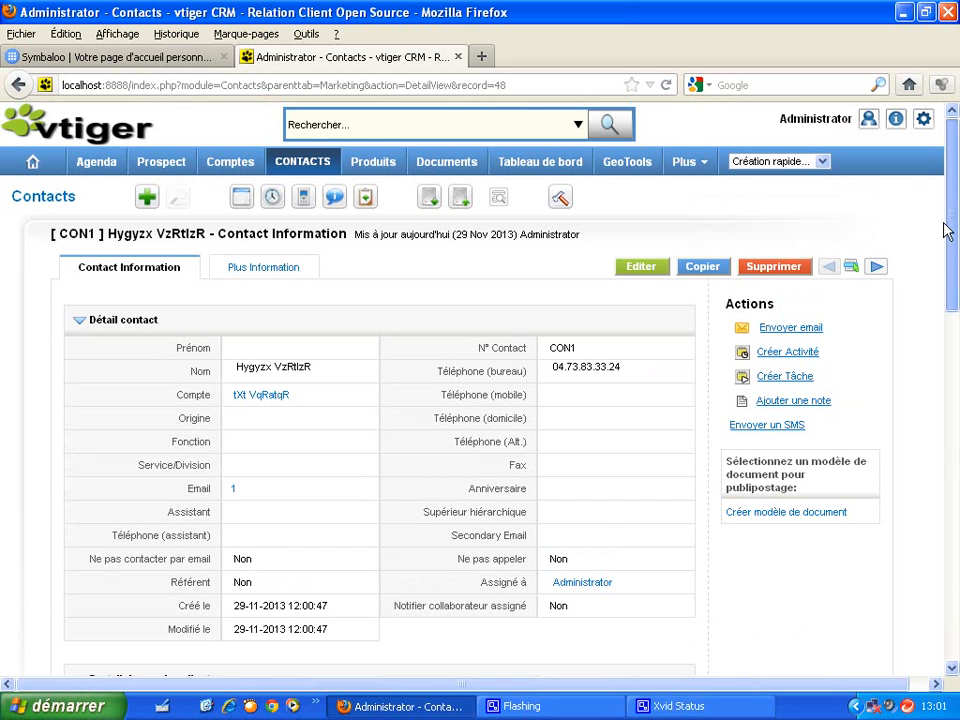
click(306, 170)
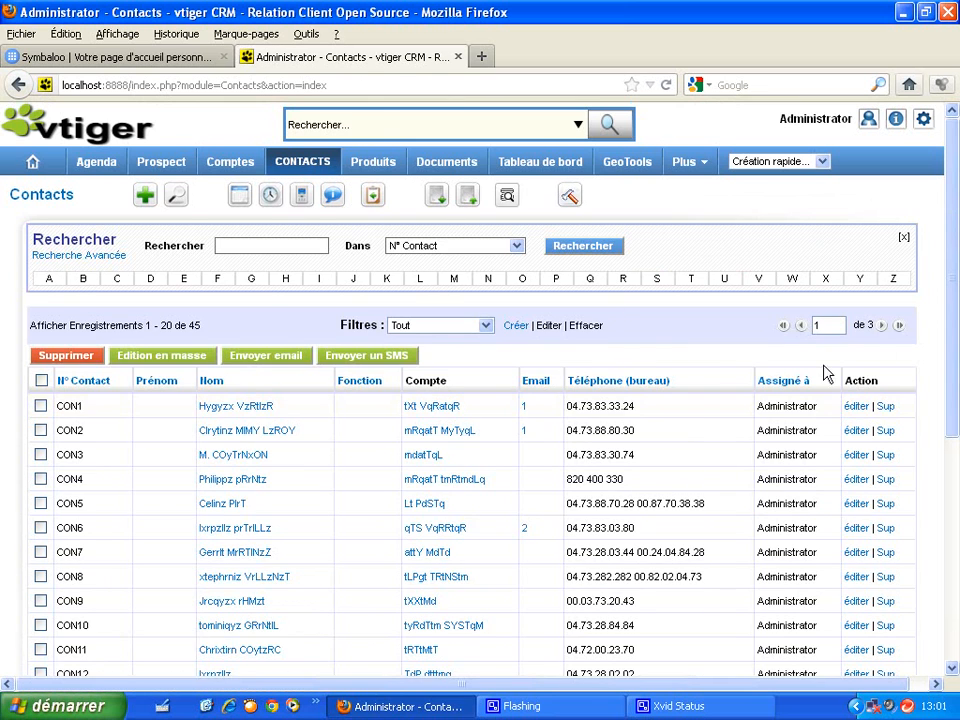
mouse_move(948, 243)
mouse_down()
mouse_move(953, 480)
mouse_move(950, 237)
mouse_up()
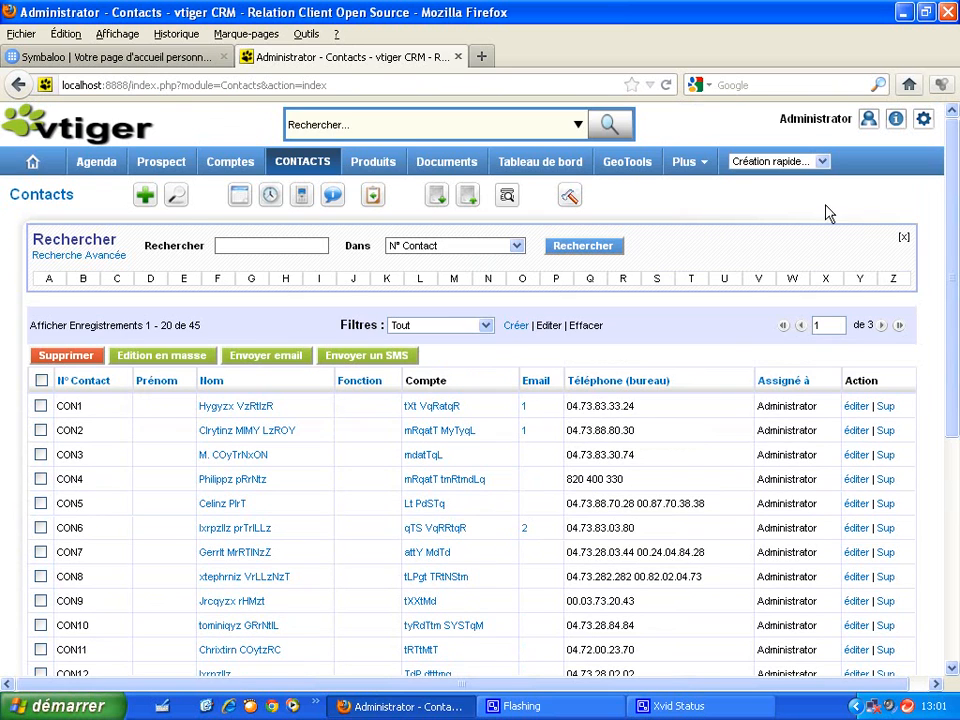